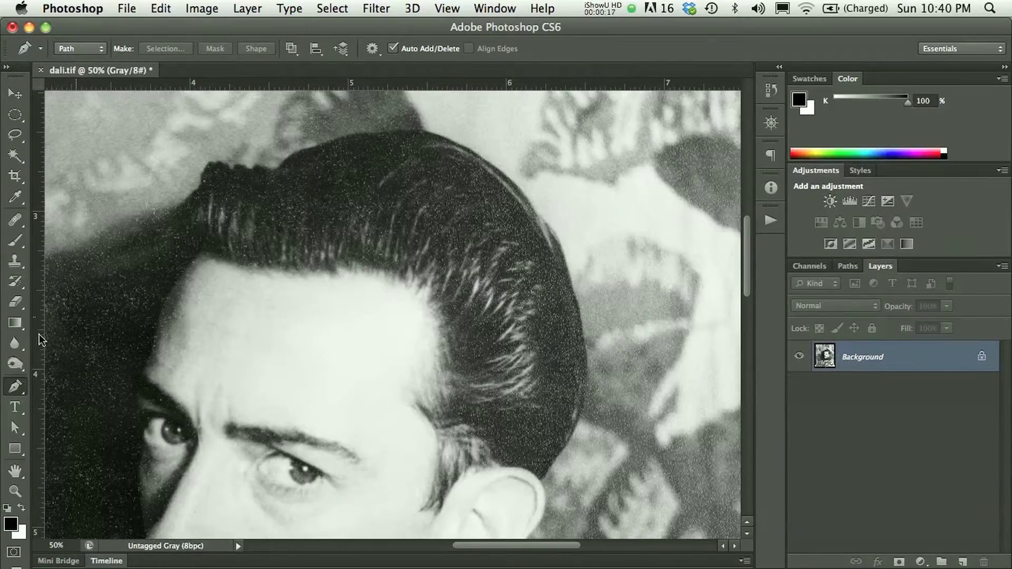
Select the Pen tool from the pen tools group
click(17, 382)
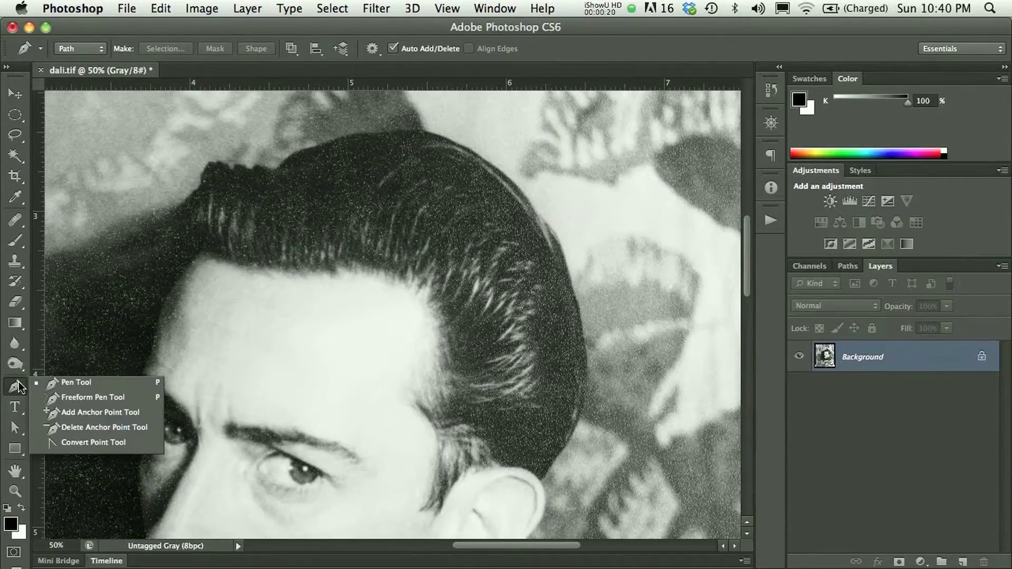
click(15, 428)
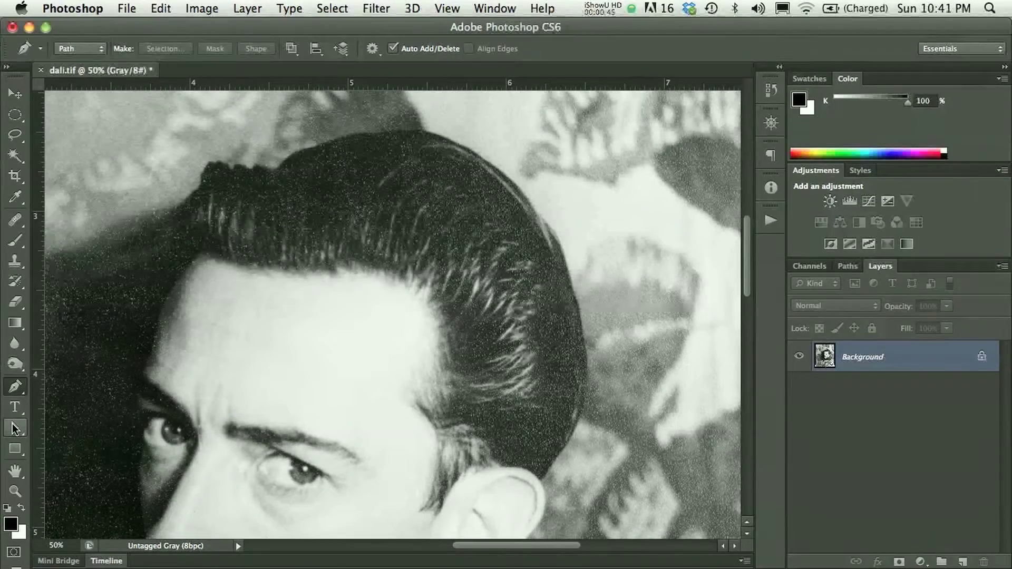
click(15, 428)
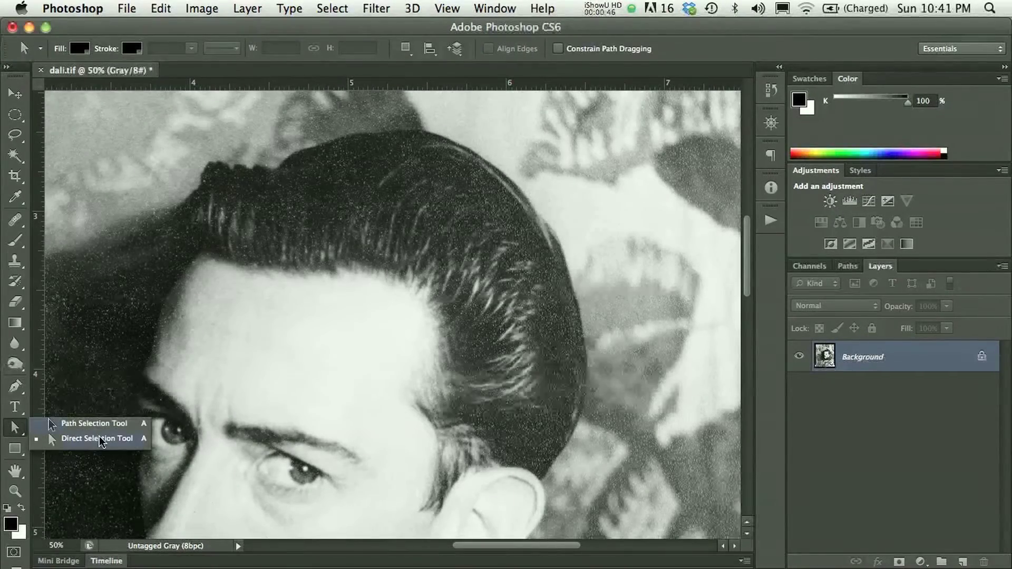
click(18, 388)
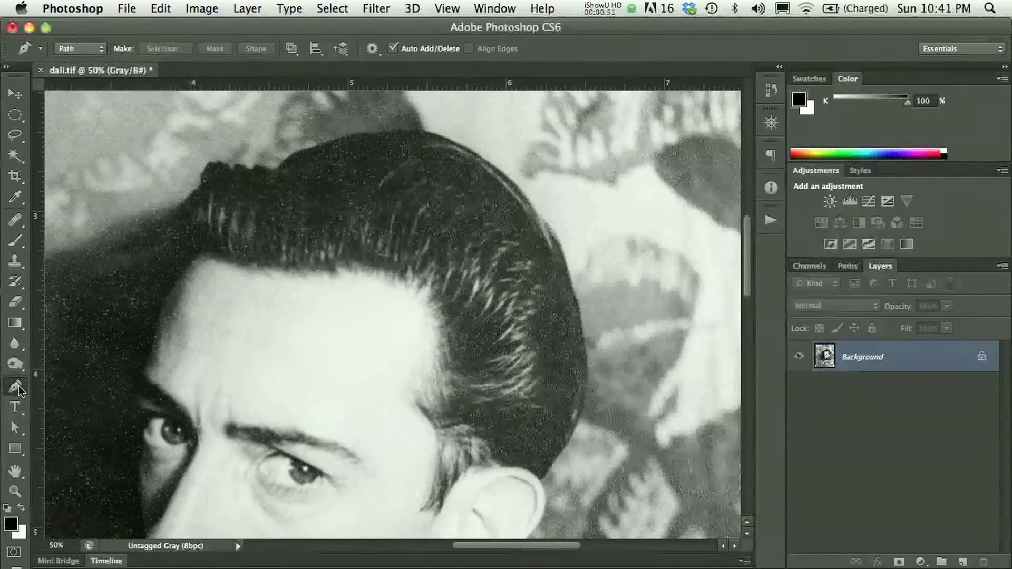
click(18, 388)
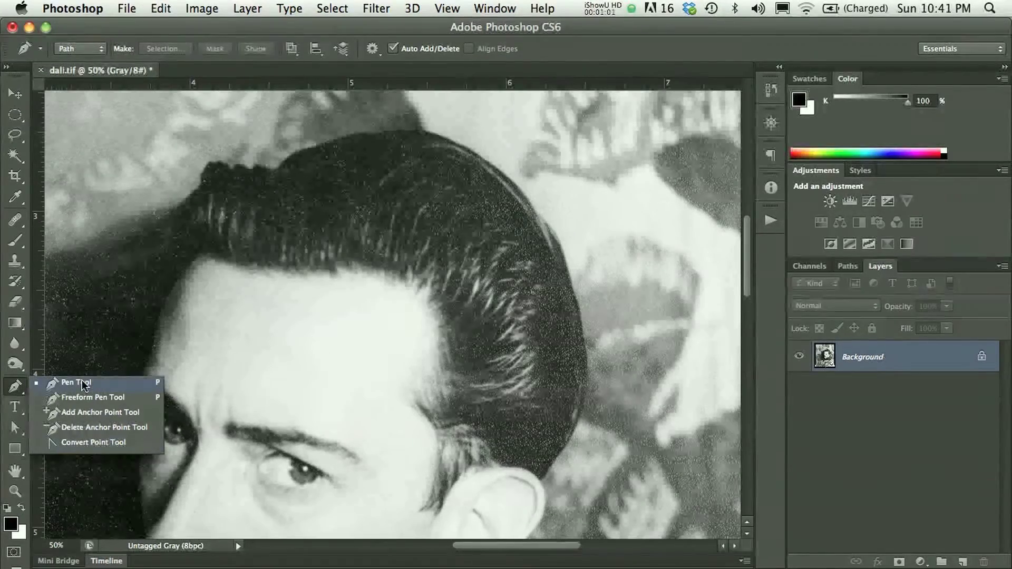
click(21, 390)
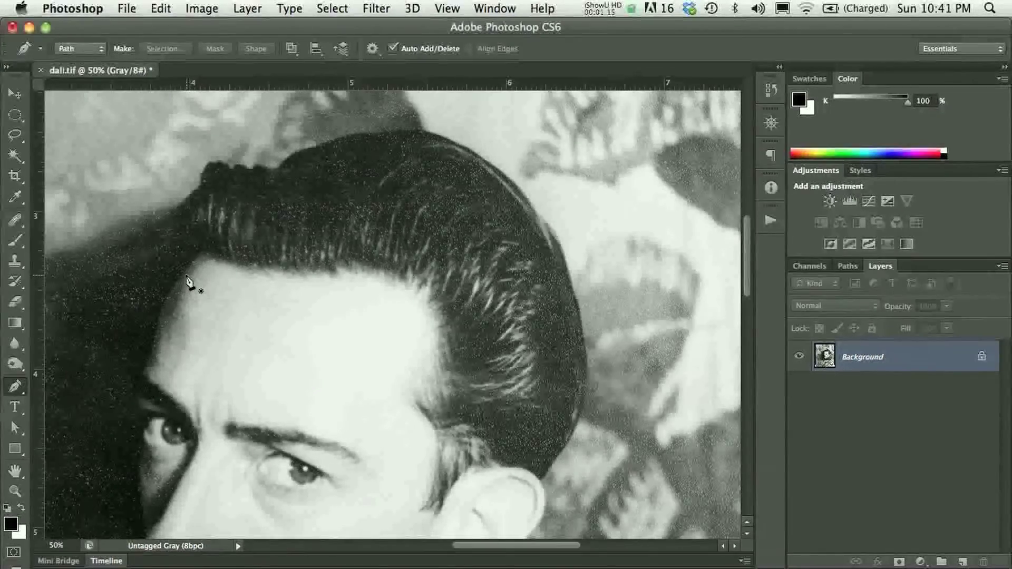
Draw and discard a trial curved path, pan the photo, and keep the pen in Path mode
drag(138, 237, 85, 311)
drag(179, 367, 248, 236)
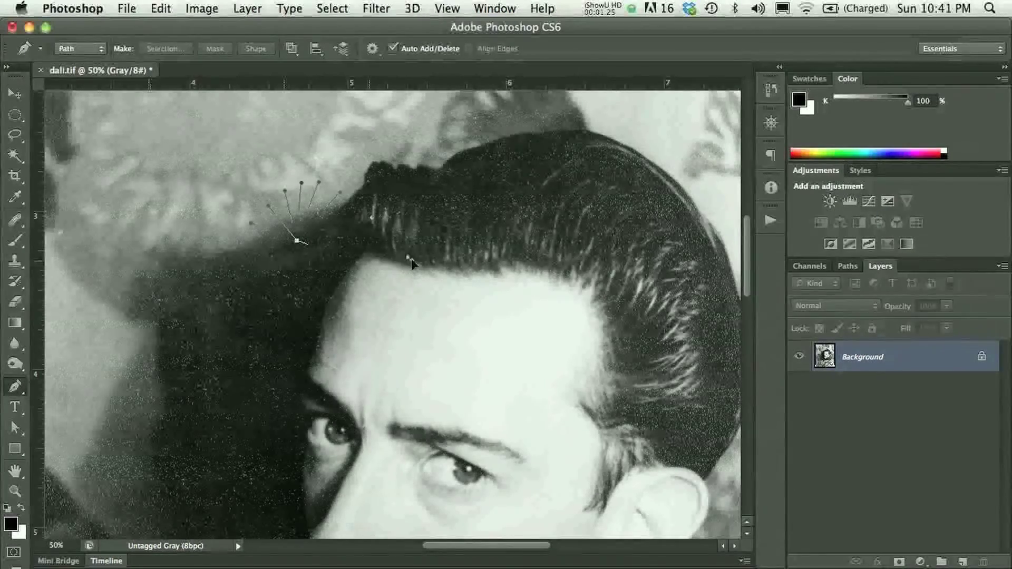
click(412, 258)
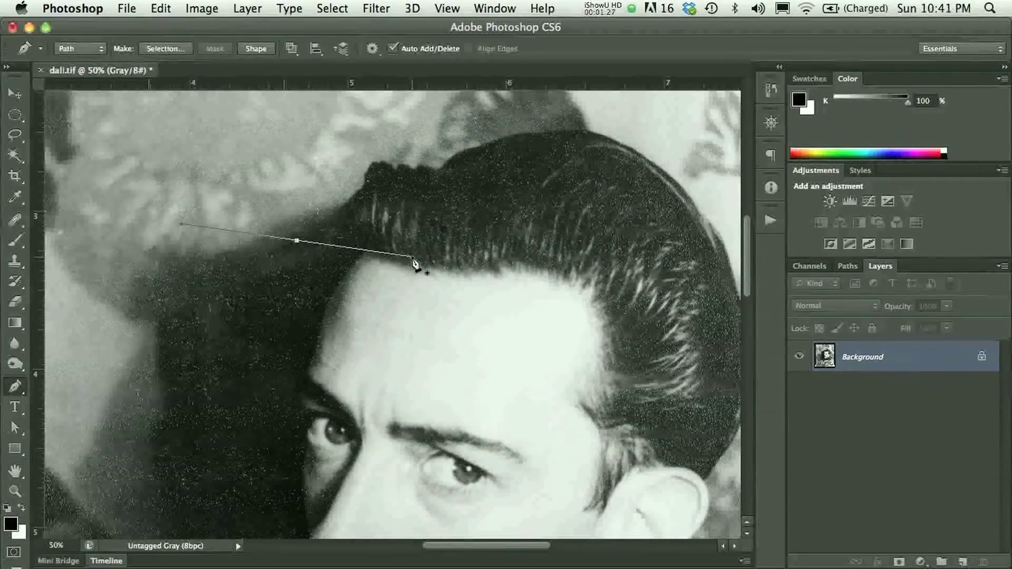
key(Return)
drag(401, 288, 354, 287)
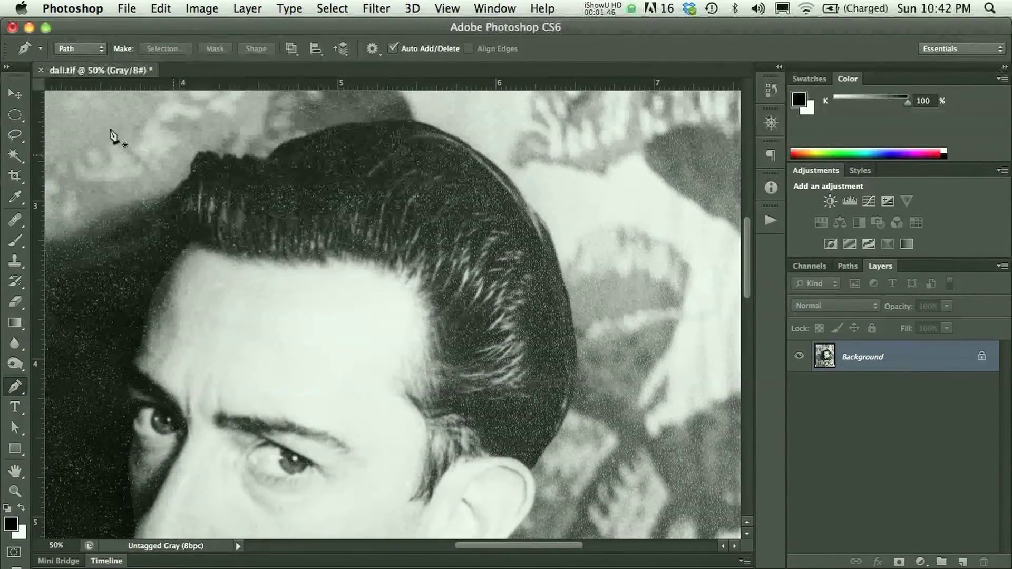
click(81, 50)
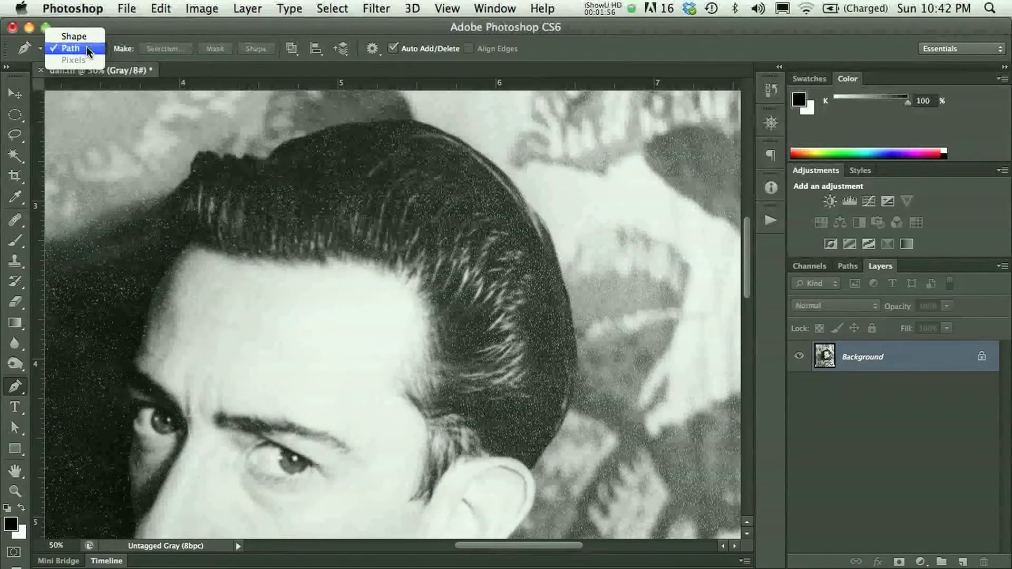
click(85, 48)
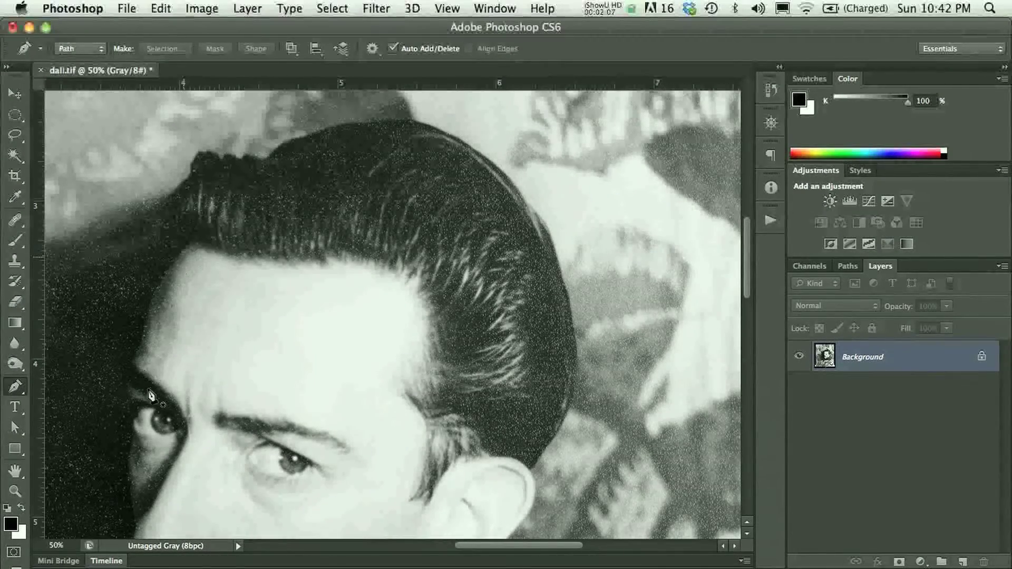
Start the outline at the left hairline, zigzagging along the front tips to the crown
click(189, 241)
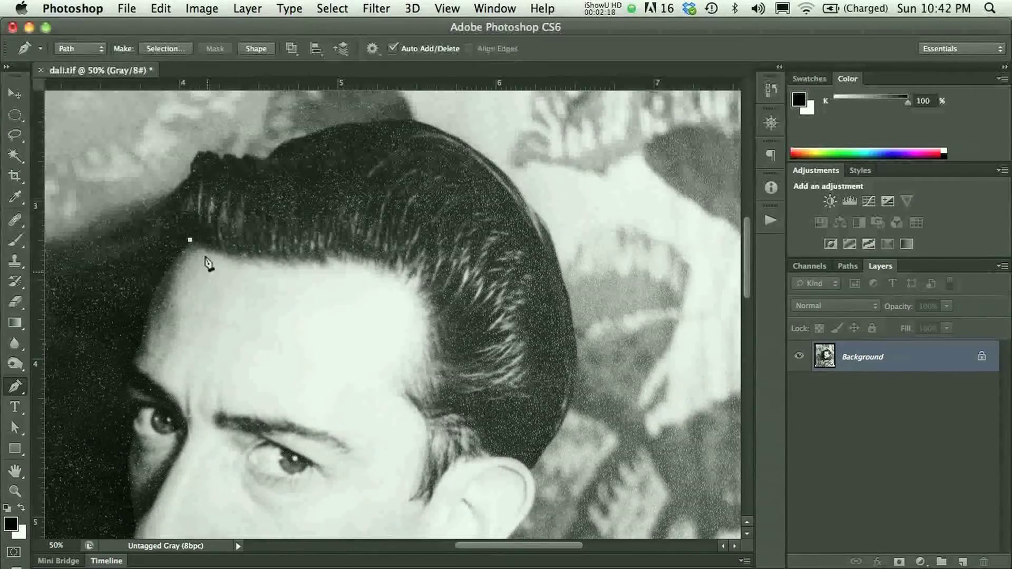
click(198, 150)
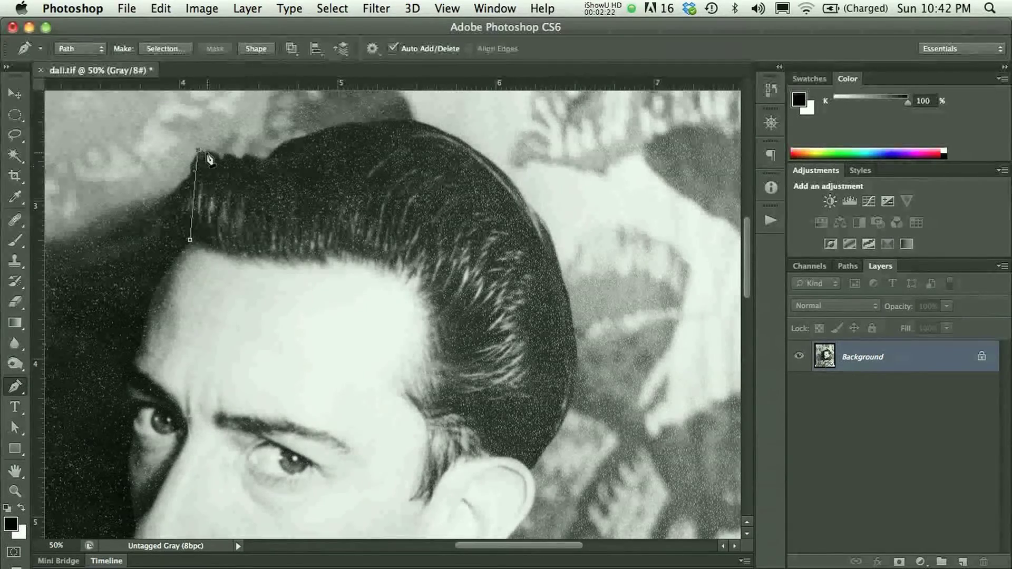
click(221, 157)
click(242, 161)
click(262, 160)
click(284, 141)
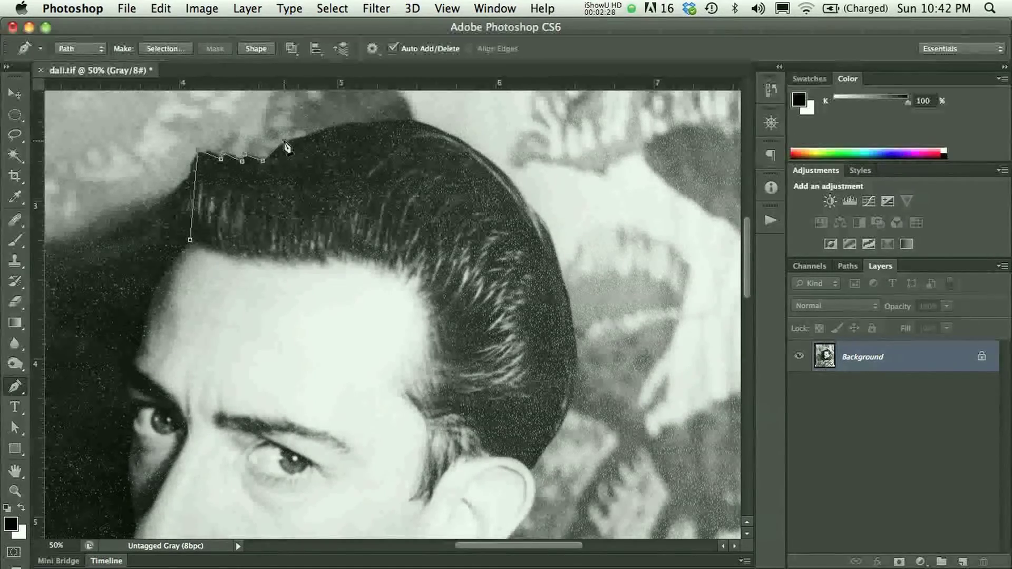
click(410, 120)
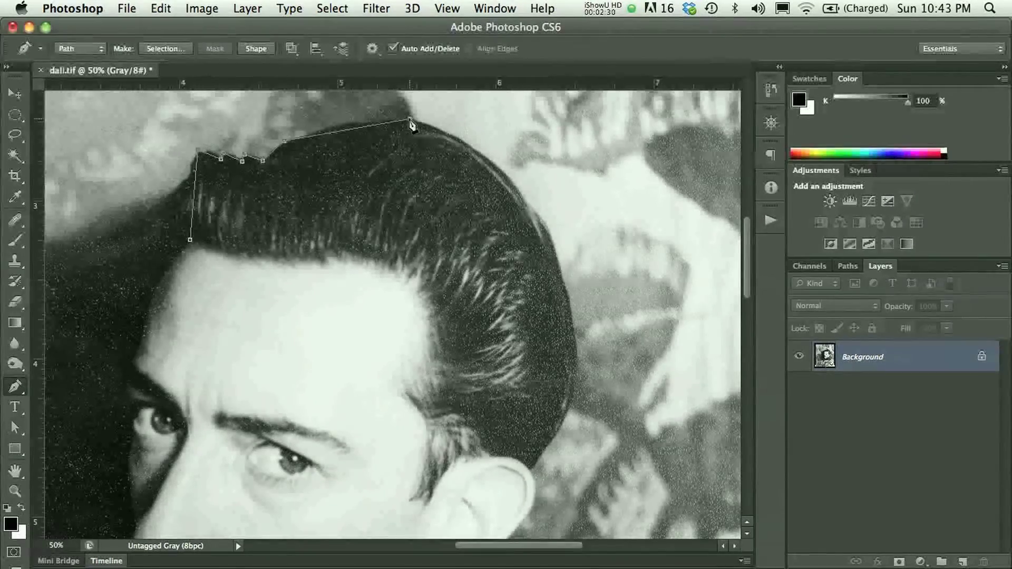
Continue down the back of the hair to the sideburn, along the hairline, and close the path
click(572, 304)
click(530, 467)
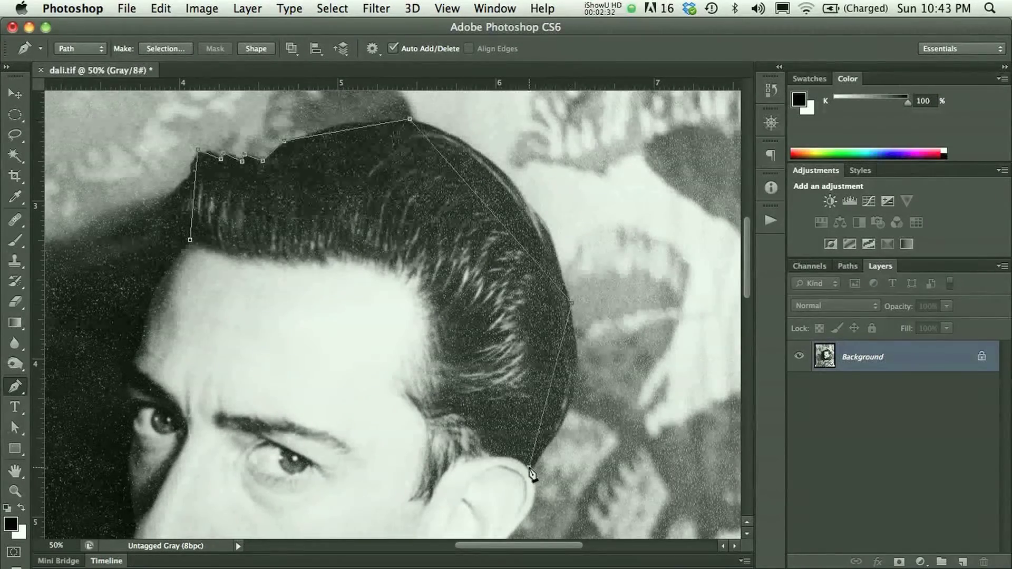
click(420, 485)
click(421, 277)
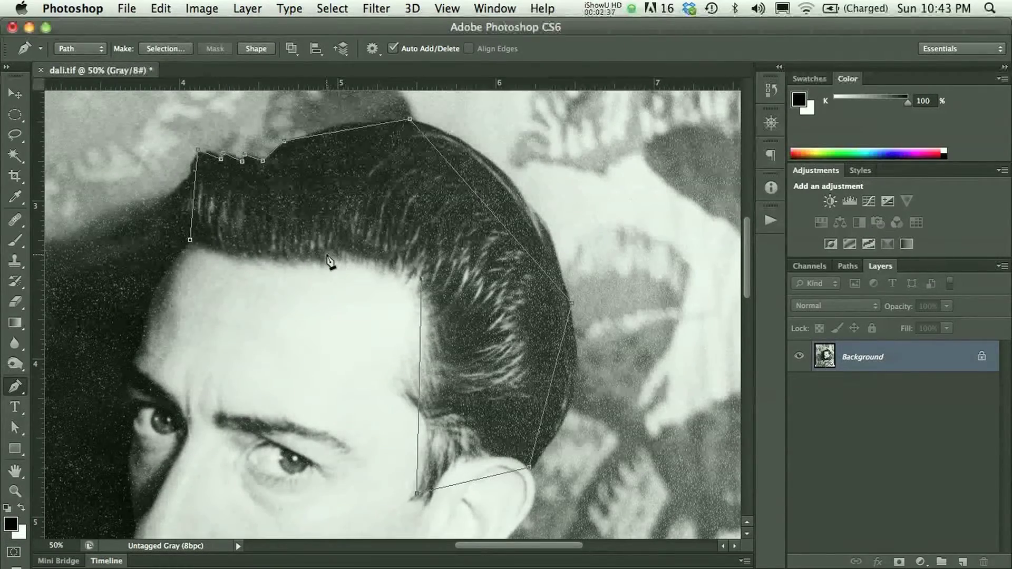
click(326, 256)
click(190, 241)
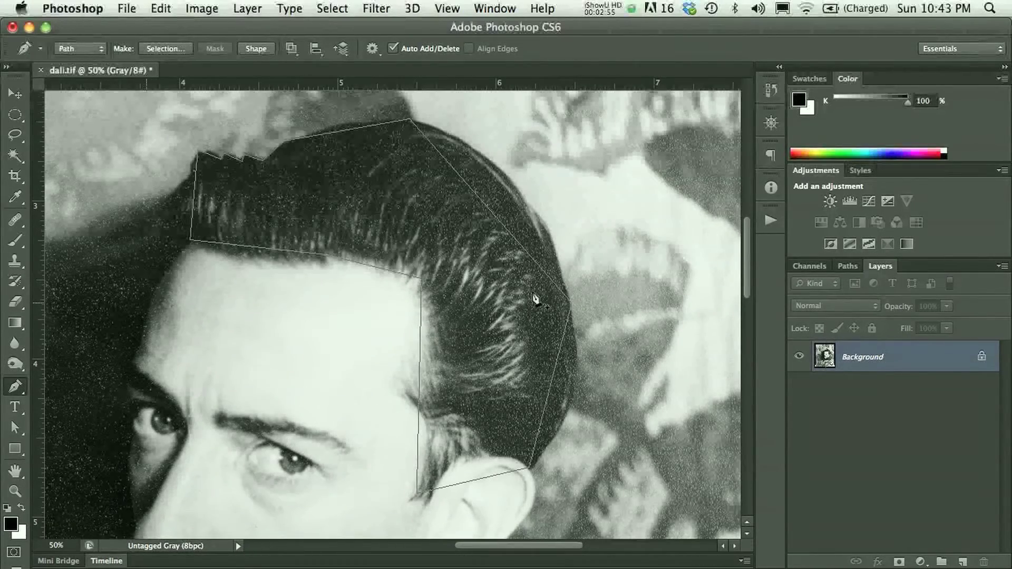
click(845, 266)
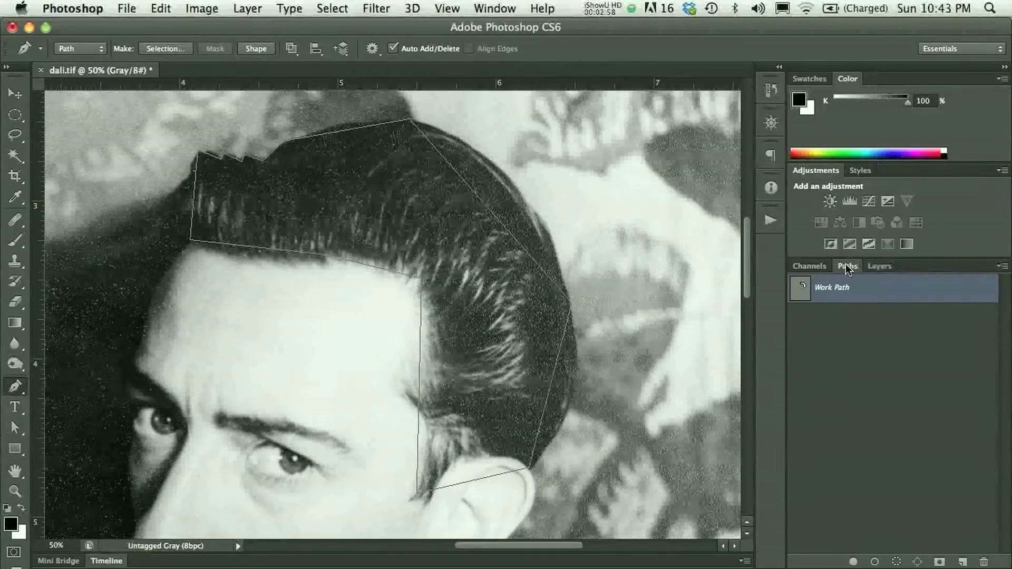
Save Work Path in the Paths panel under the name 'robot hair'
double_click(824, 291)
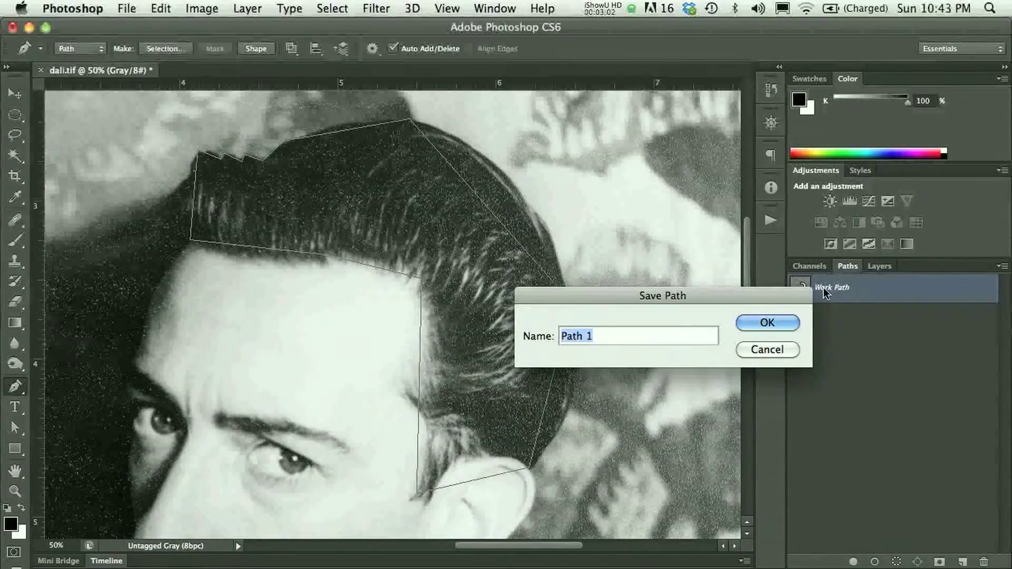
text(robo h)
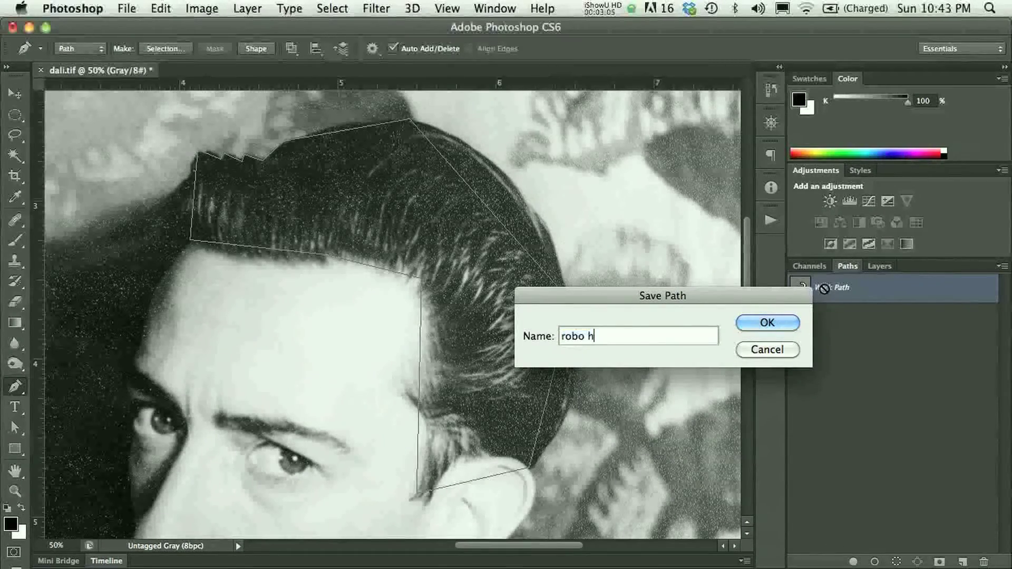
key(BackSpace)
key(BackSpace)
text(t hair)
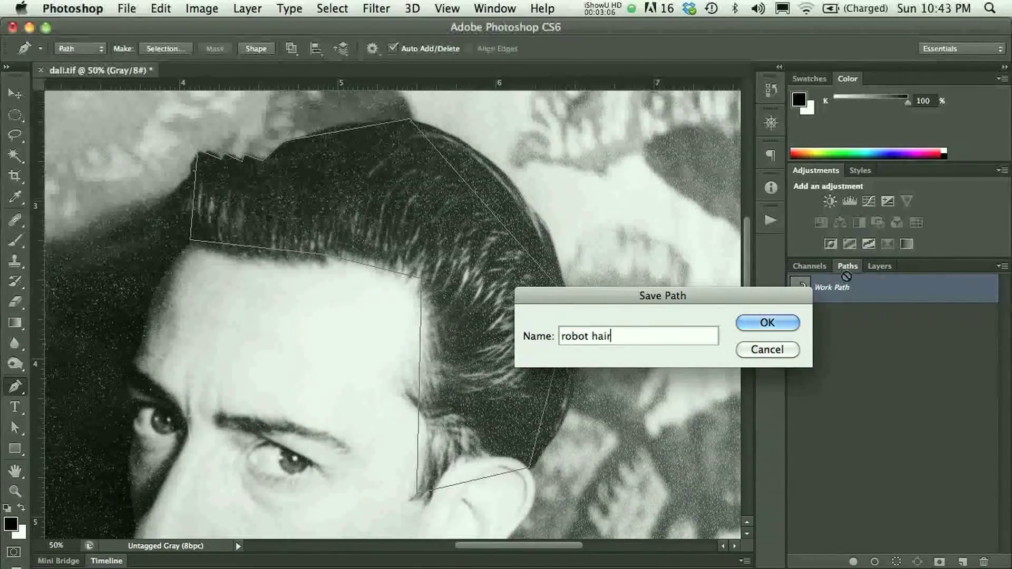
click(771, 320)
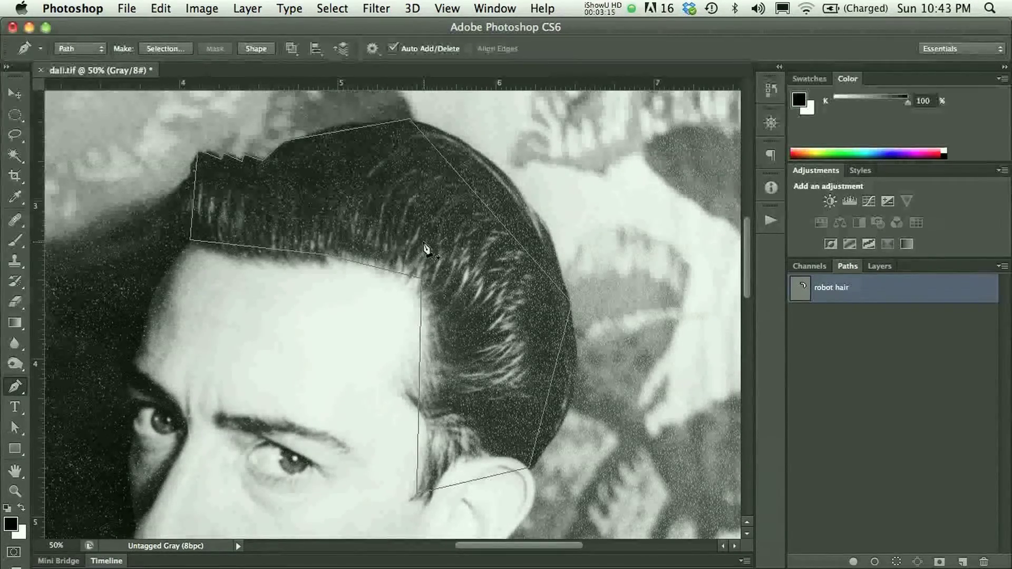
Toggle the robot hair path's visibility on the canvas off and on several times
click(832, 337)
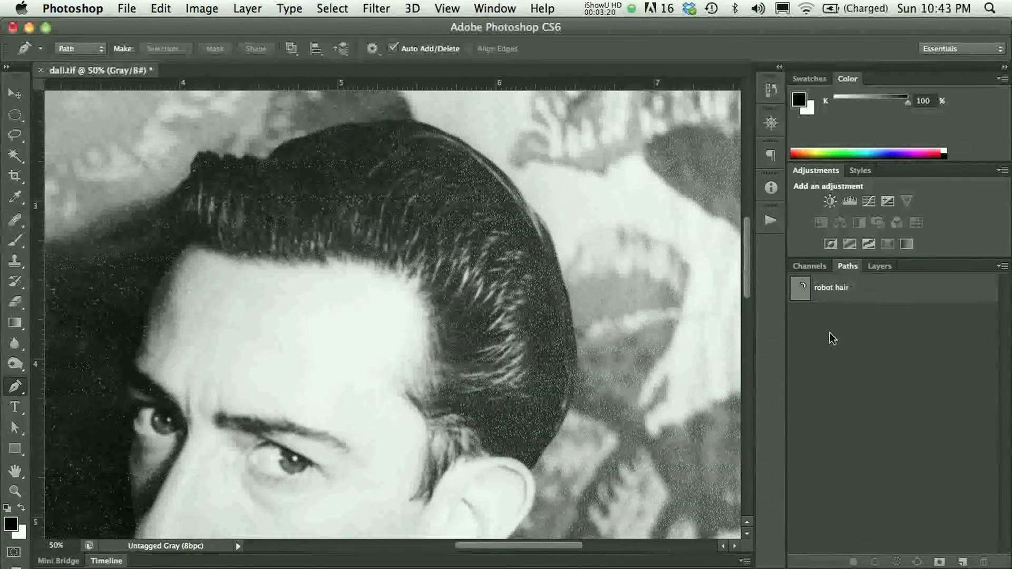
click(803, 287)
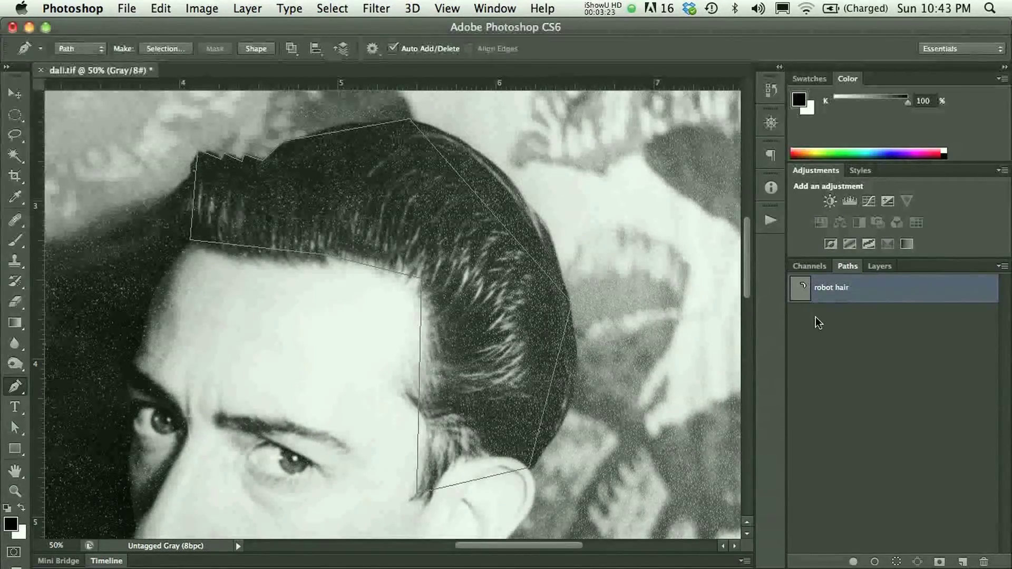
click(816, 316)
click(816, 298)
click(814, 315)
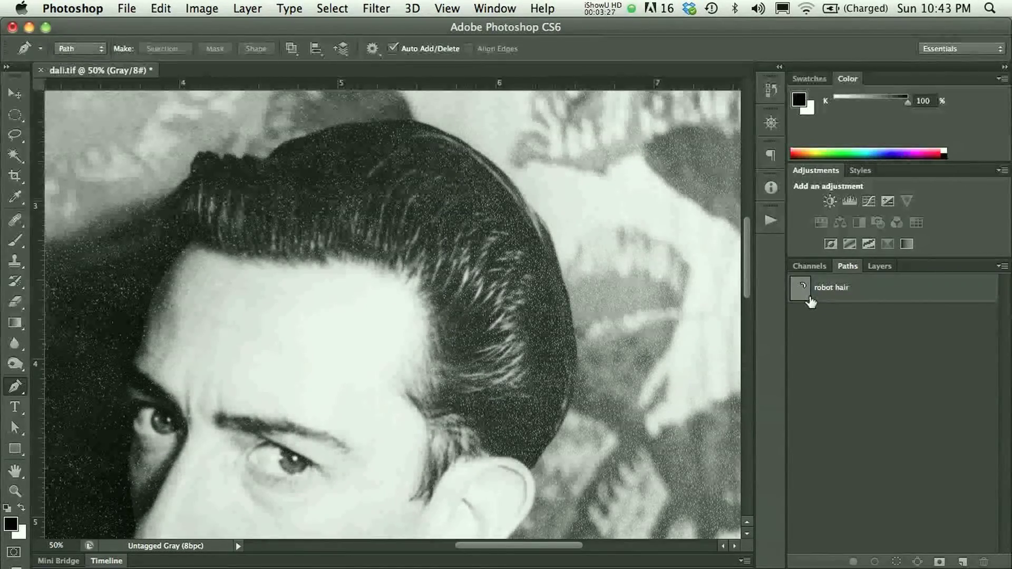
click(810, 299)
click(809, 314)
Select the Brush tool and add a new empty layer above the Background
click(16, 240)
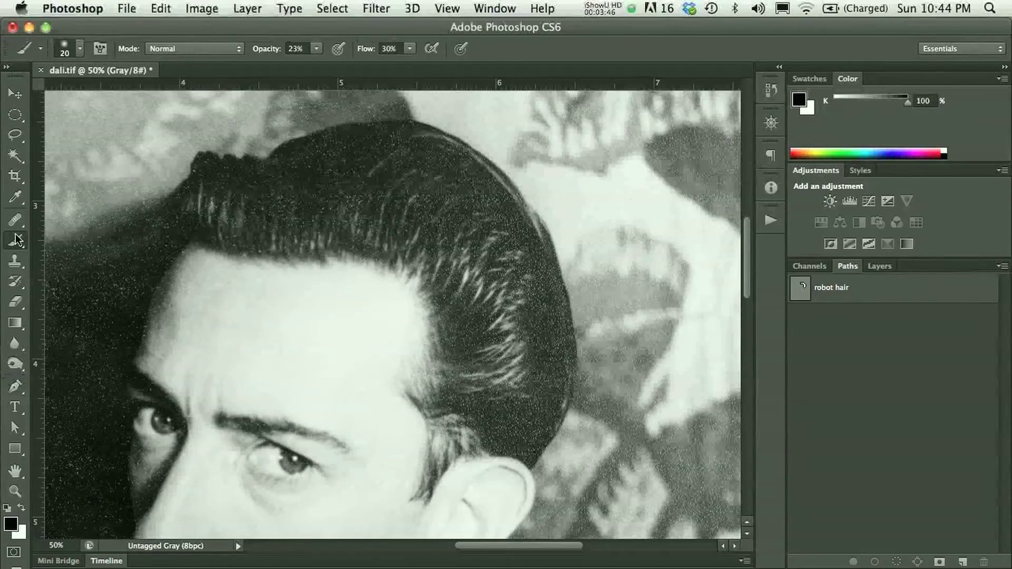
click(877, 266)
click(960, 561)
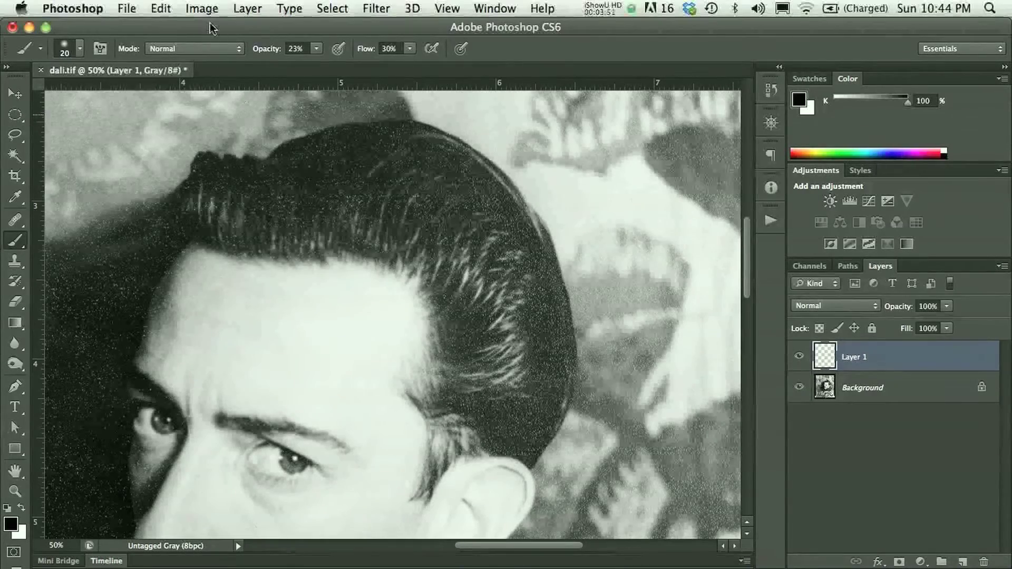
Convert the image to RGB Color mode without flattening the layers
click(202, 8)
mouse_move(237, 28)
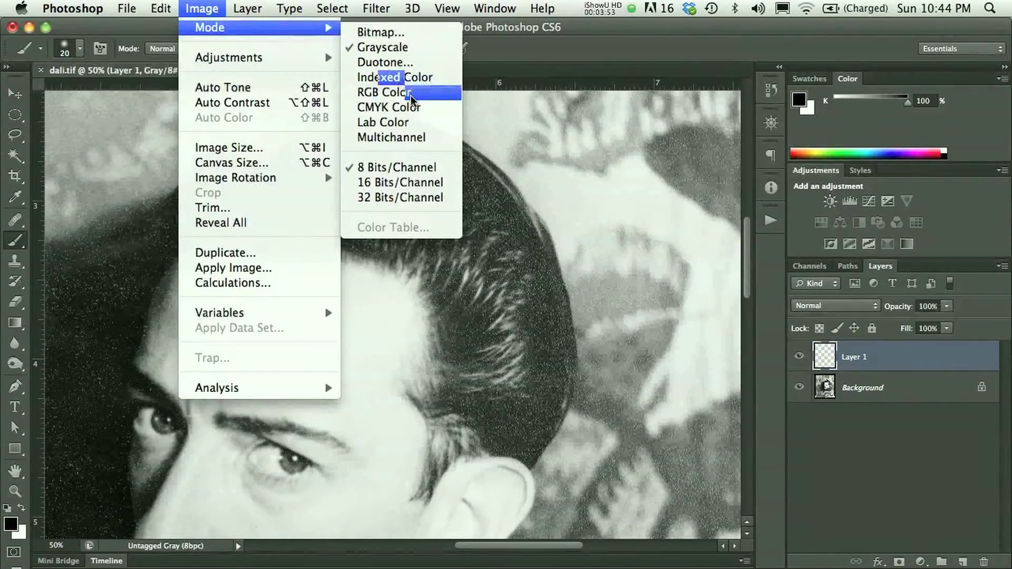
click(410, 93)
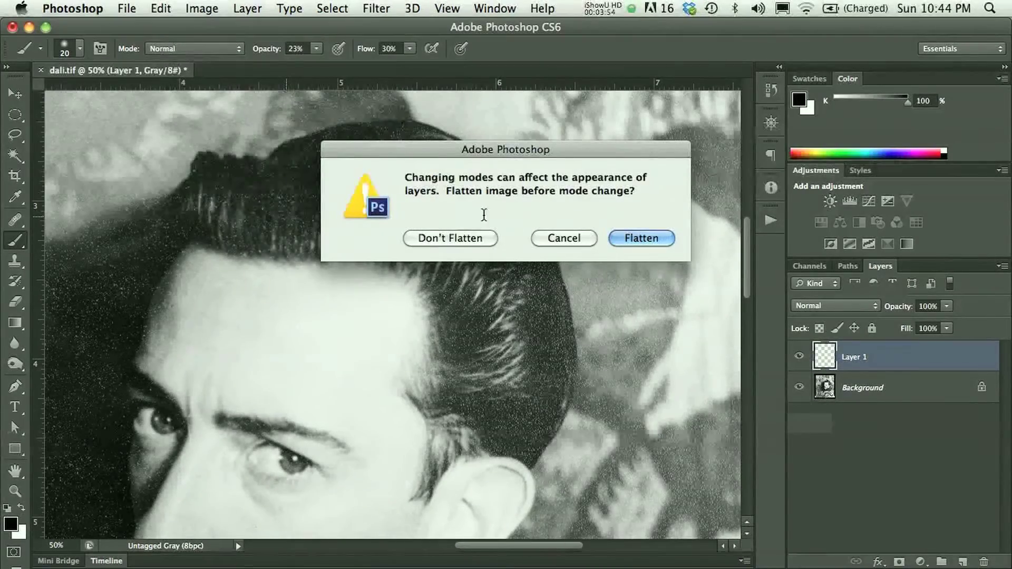
click(450, 239)
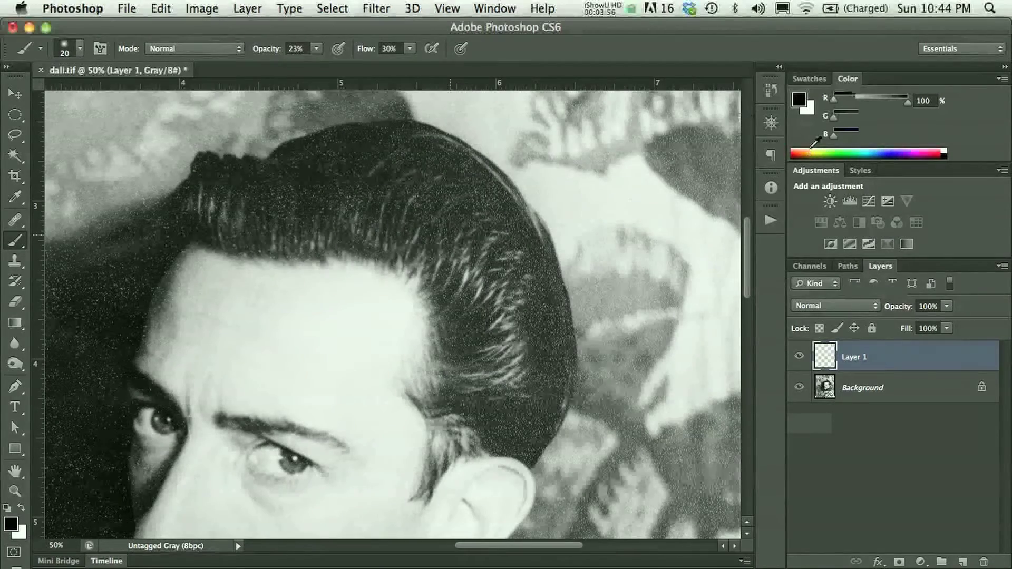
Pick a dark red, set the brush to Color mode, then reset colours to default black
click(811, 149)
key(shift+alt+c)
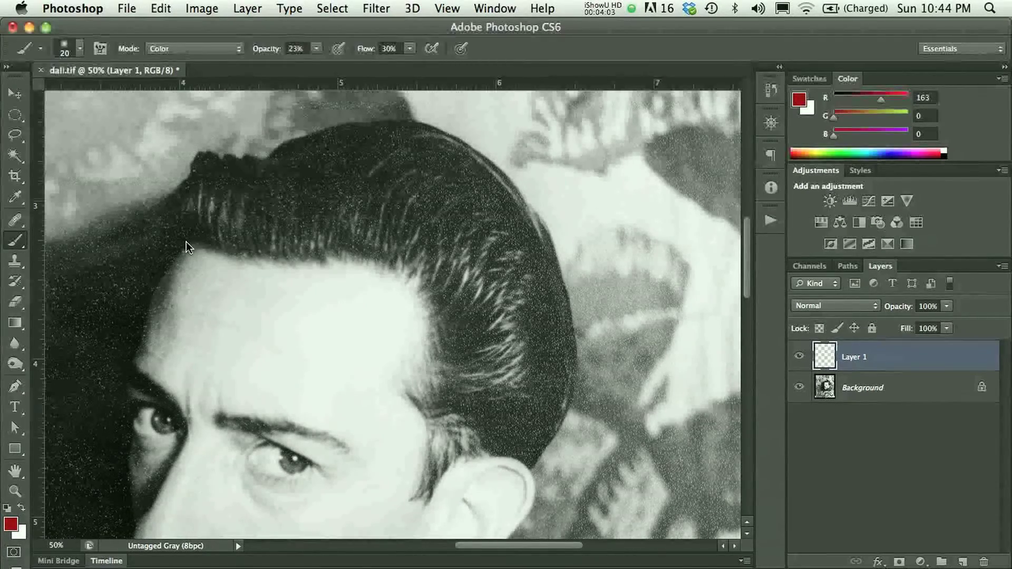
key(d)
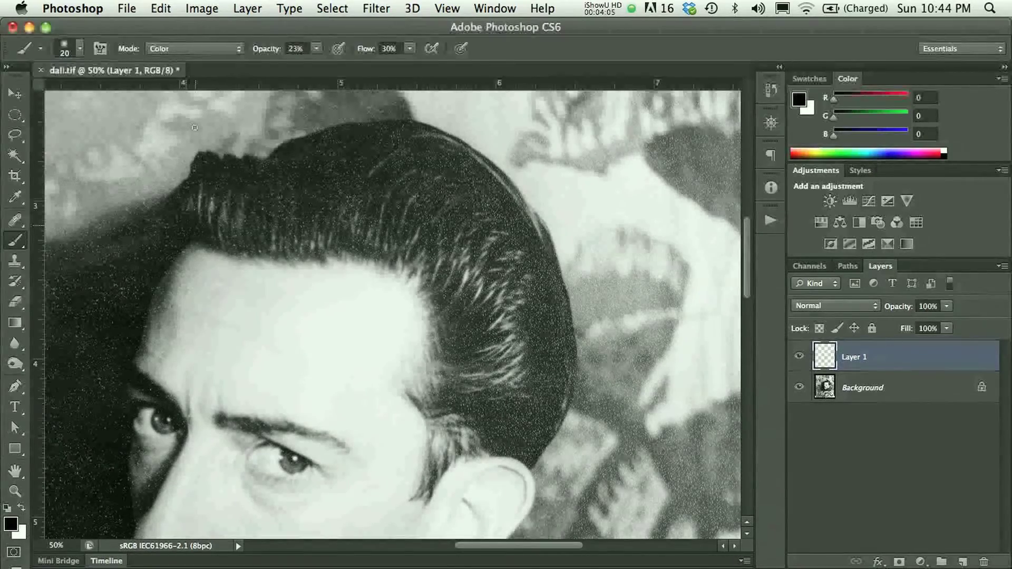
Set the brush to Normal mode with 100% opacity and 100% flow
click(199, 48)
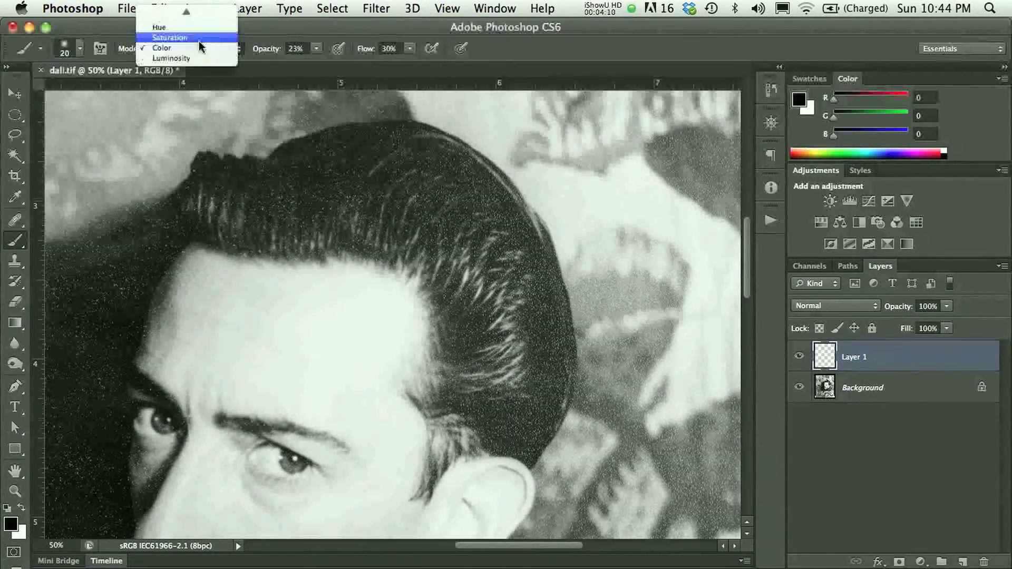
mouse_move(179, 15)
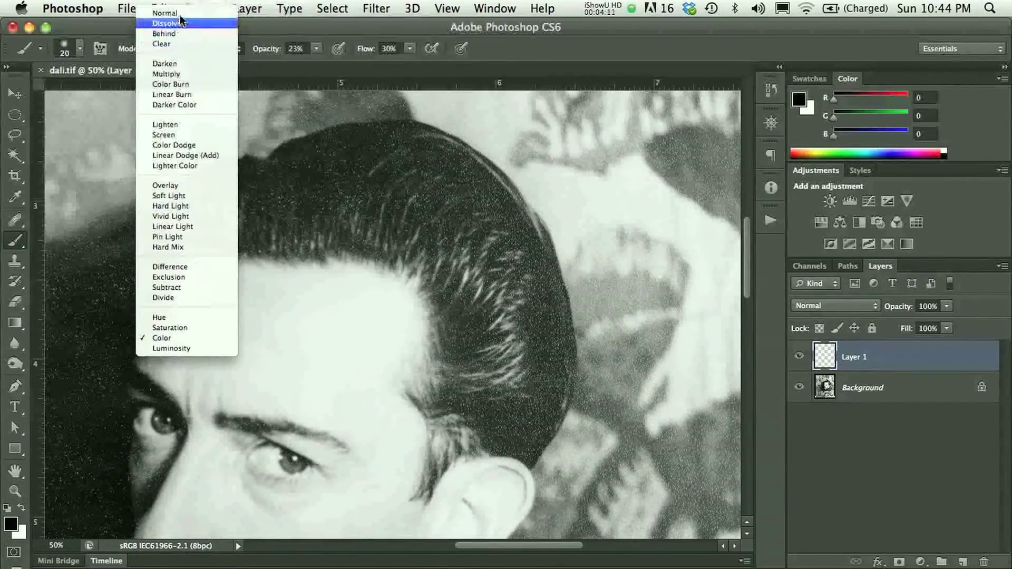
click(173, 13)
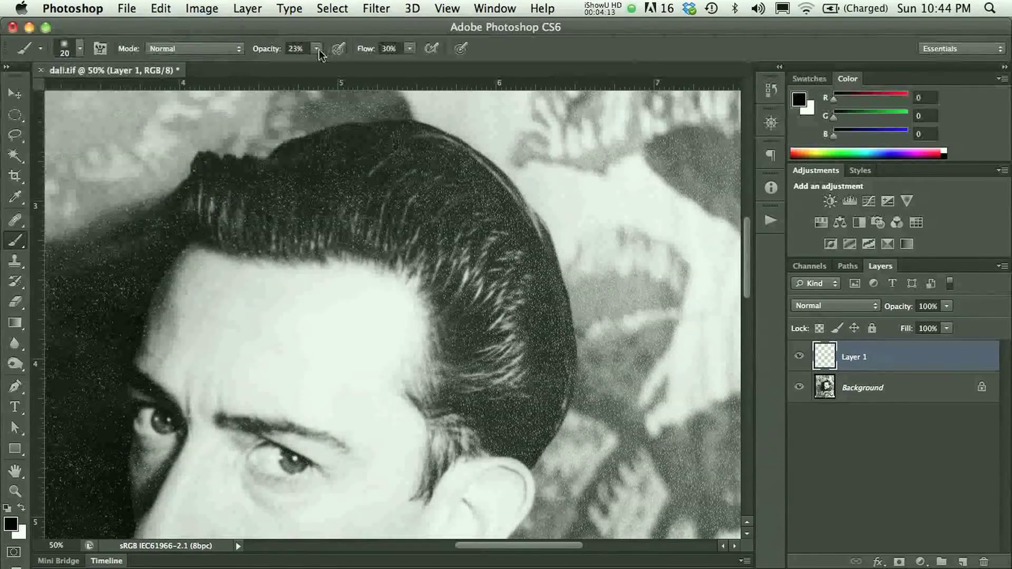
click(318, 49)
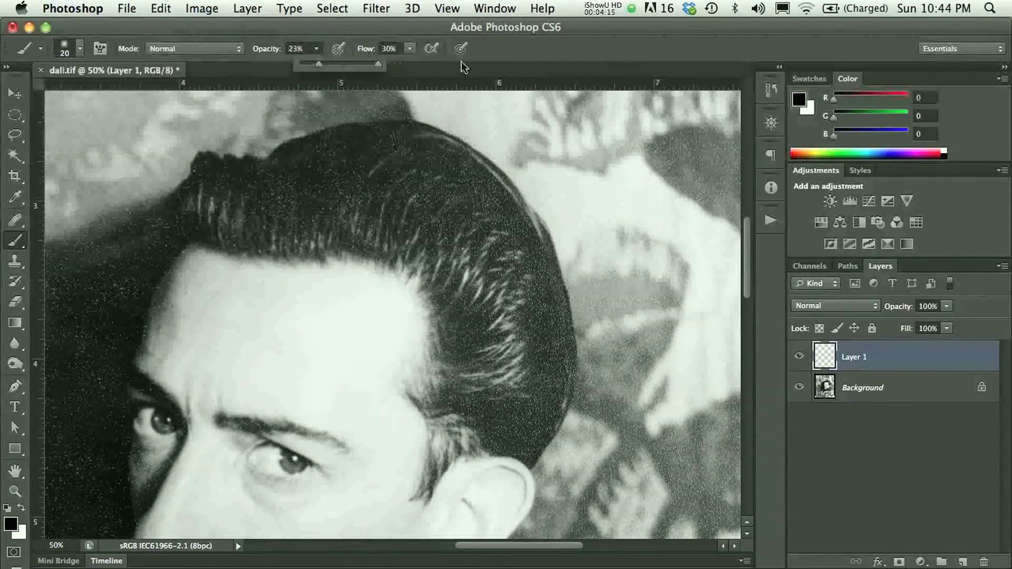
key(0)
click(409, 49)
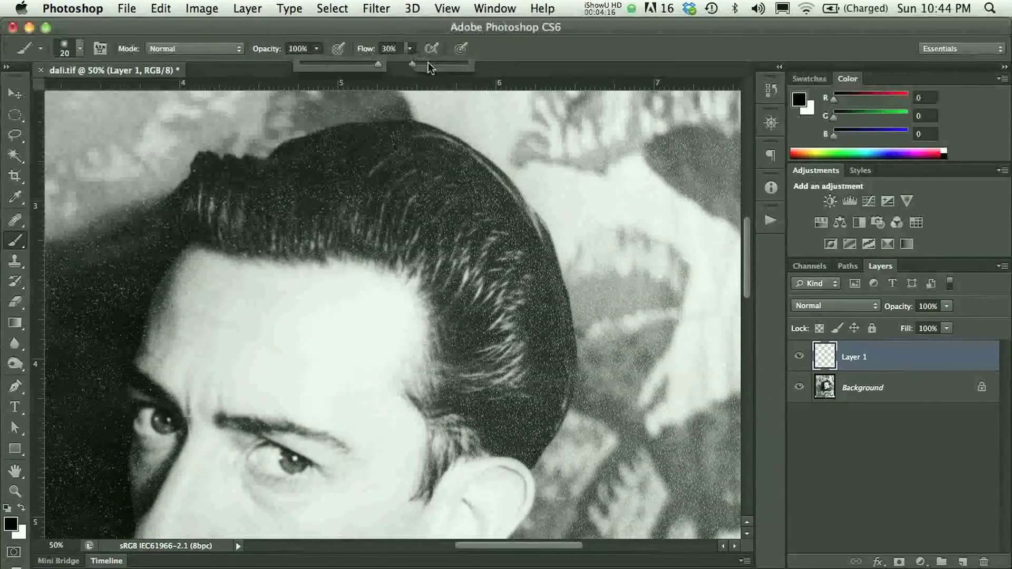
drag(430, 66, 474, 66)
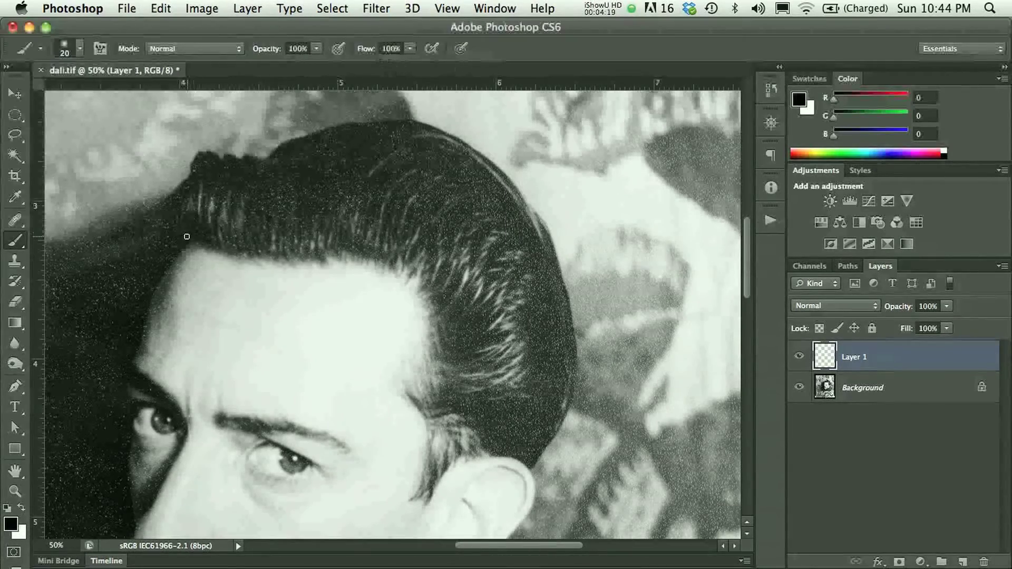
After undoing a black test stroke, paint a pure red line around the hair outline
drag(192, 244, 182, 185)
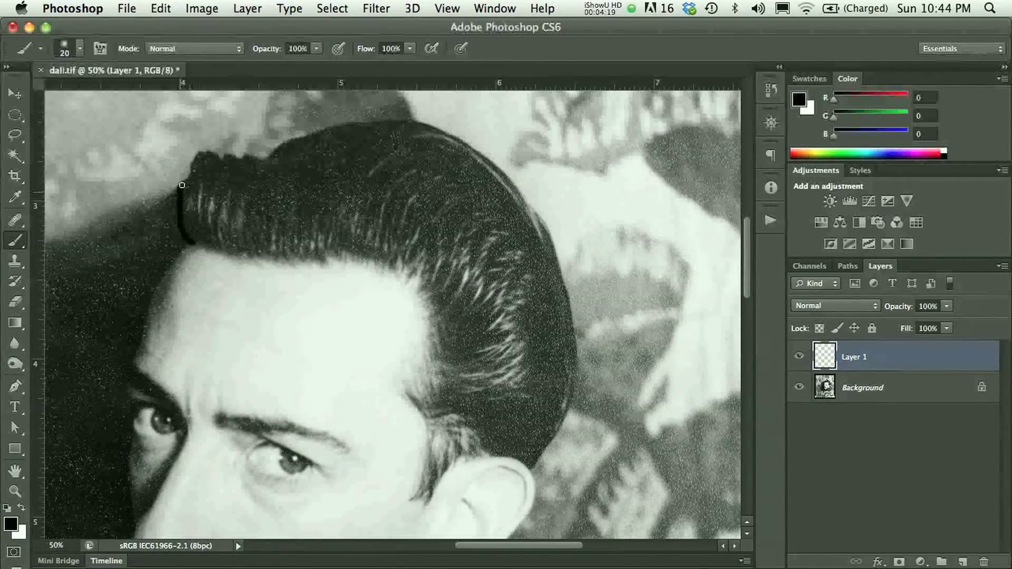
key(super+z)
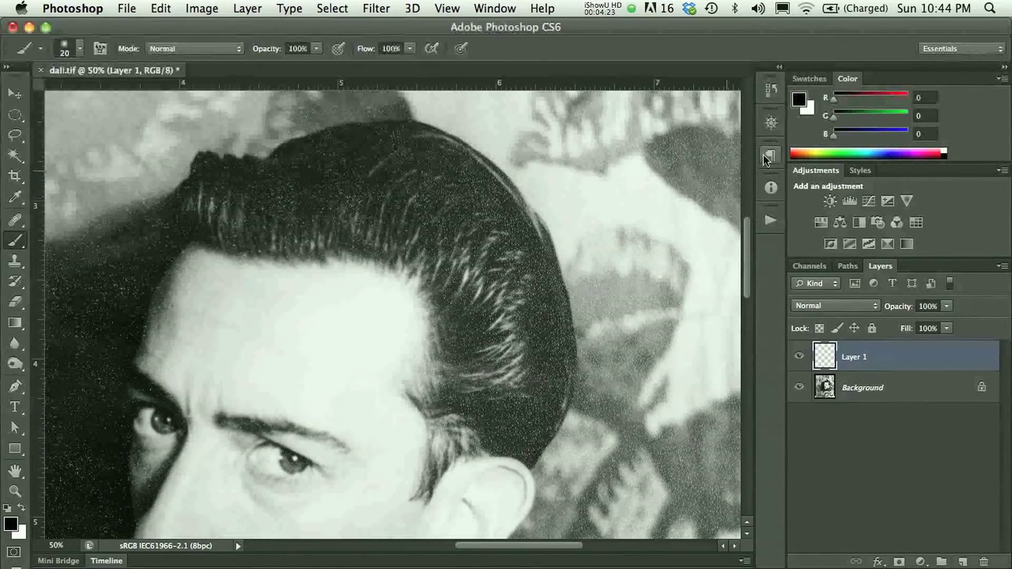
drag(840, 98, 907, 98)
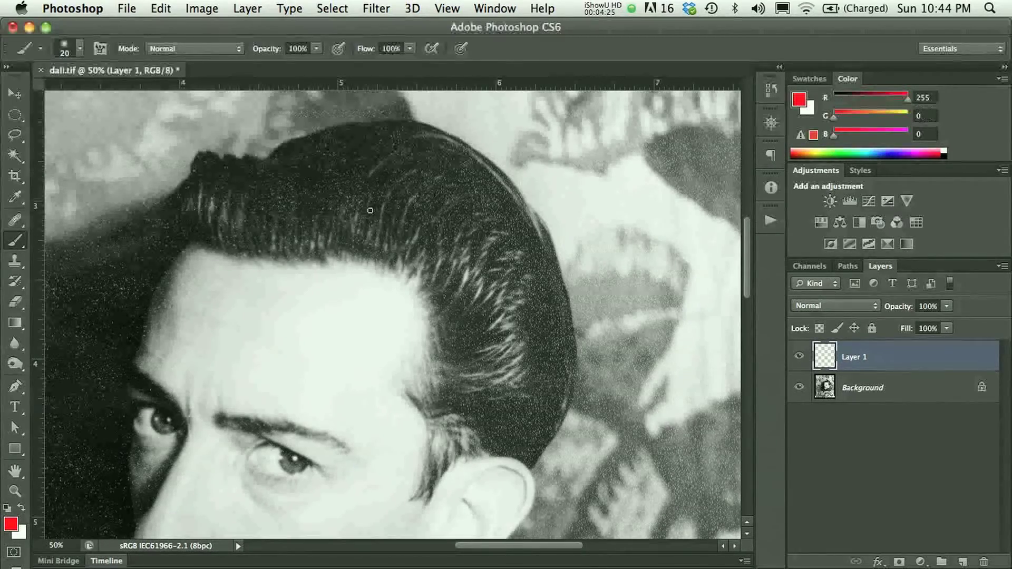
mouse_move(192, 244)
mouse_down()
mouse_move(179, 232)
mouse_move(176, 199)
mouse_move(200, 150)
mouse_move(266, 159)
mouse_move(318, 136)
mouse_up()
mouse_move(361, 123)
mouse_down()
mouse_move(441, 135)
mouse_move(529, 208)
mouse_move(564, 346)
mouse_move(529, 407)
mouse_move(516, 459)
mouse_move(531, 465)
mouse_move(538, 498)
mouse_move(517, 524)
mouse_up()
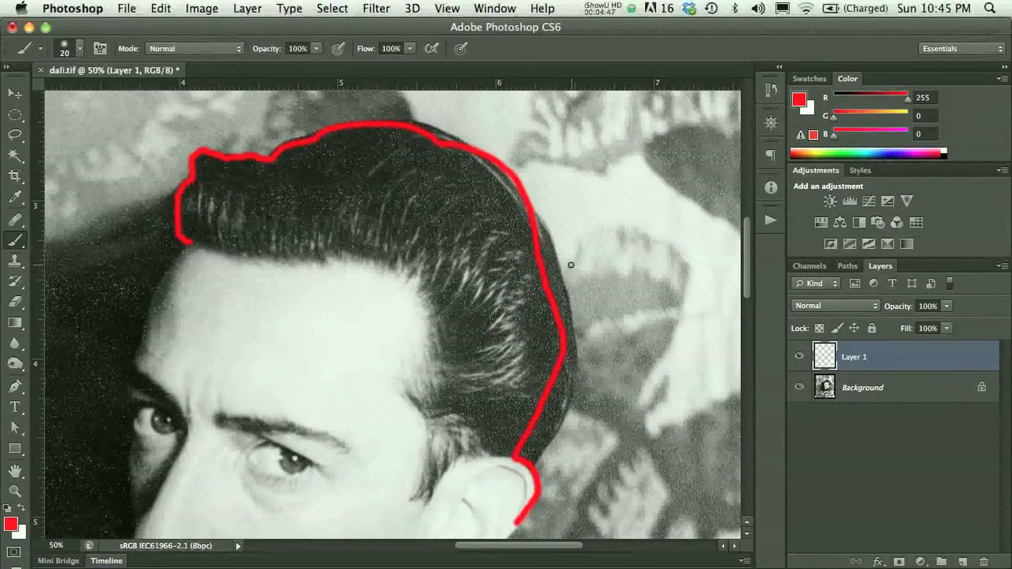
click(15, 388)
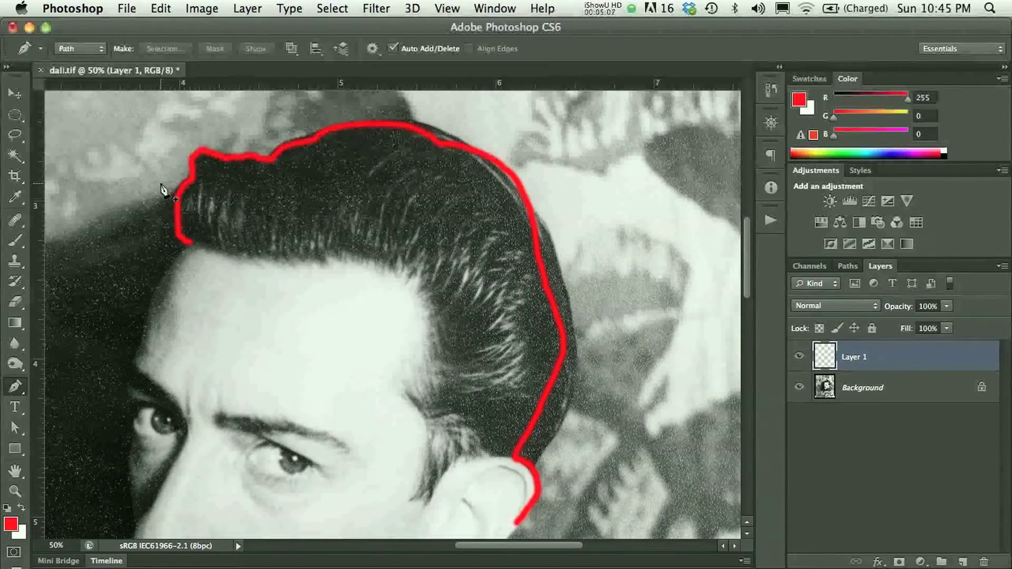
Place pen anchors from the hairline tip up the left edge and curving over the hair top
click(190, 244)
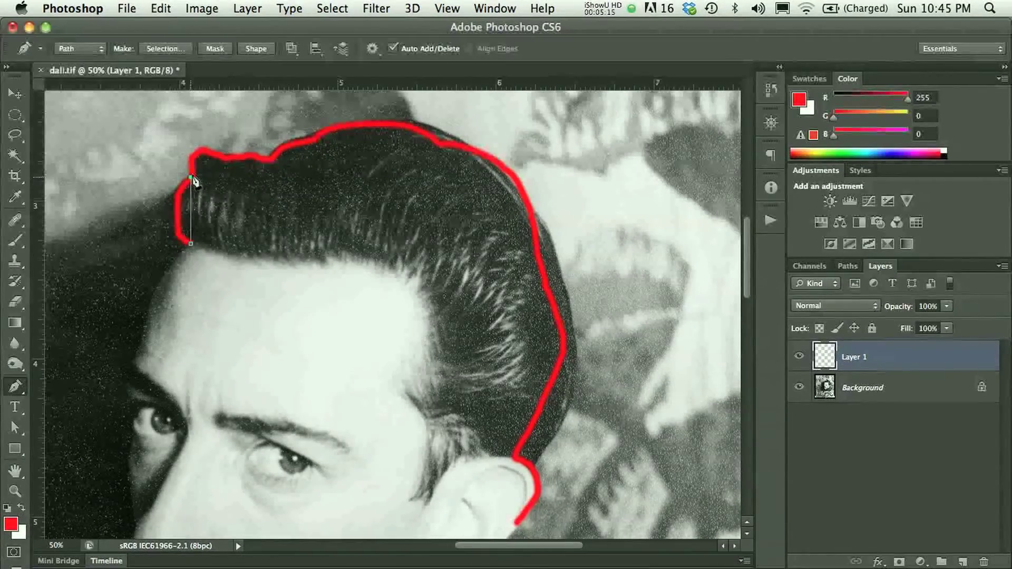
drag(190, 177, 222, 146)
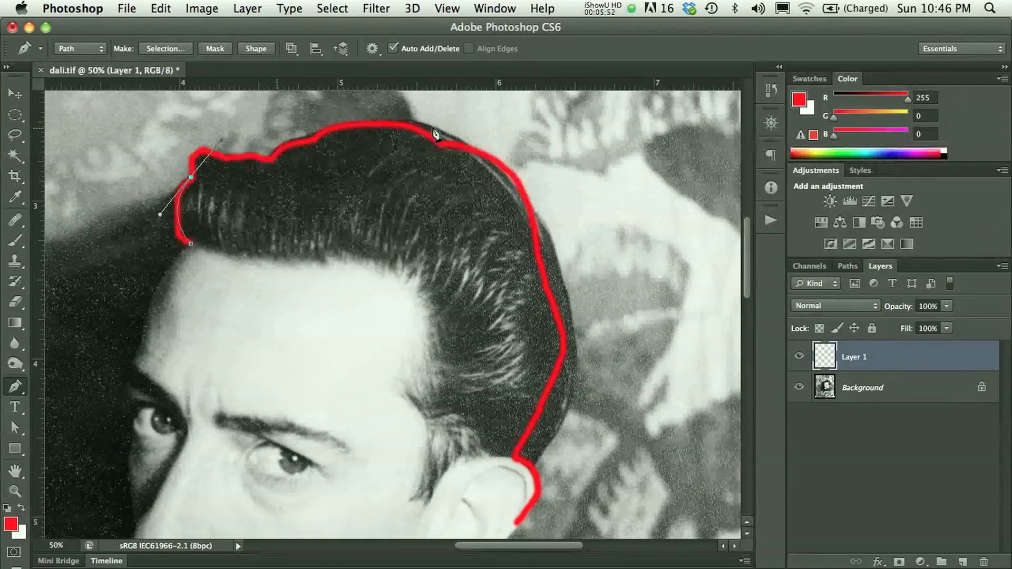
drag(432, 129, 477, 174)
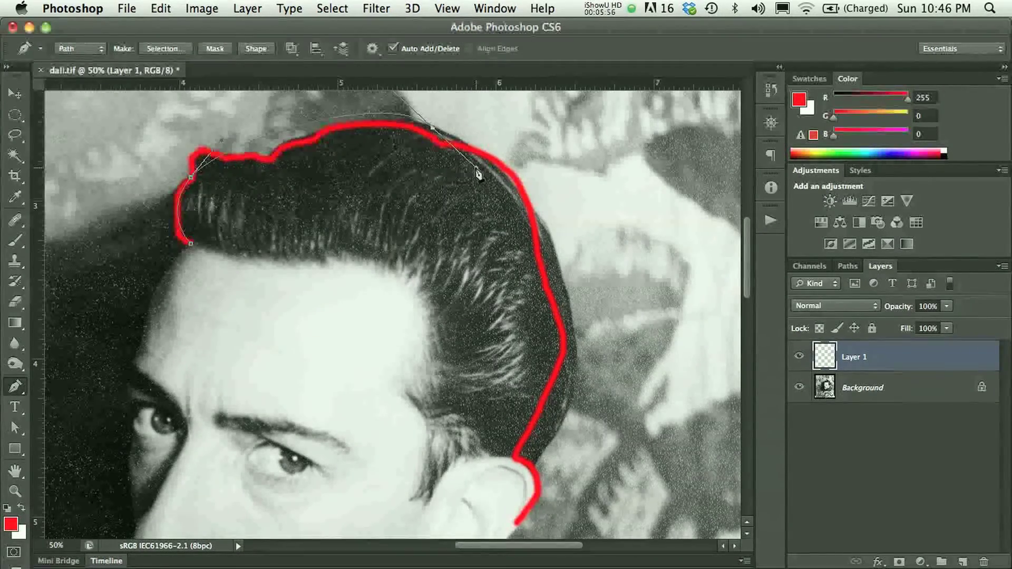
Undo the bad segment, make a corner anchor, and add anchors along the hair top
key(super+z)
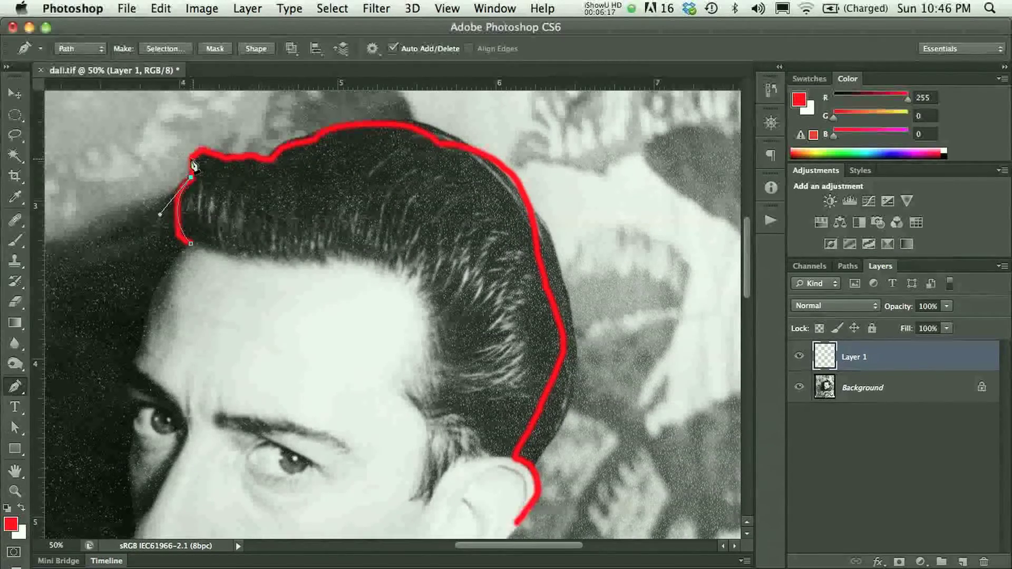
click(192, 160)
drag(191, 158, 198, 164)
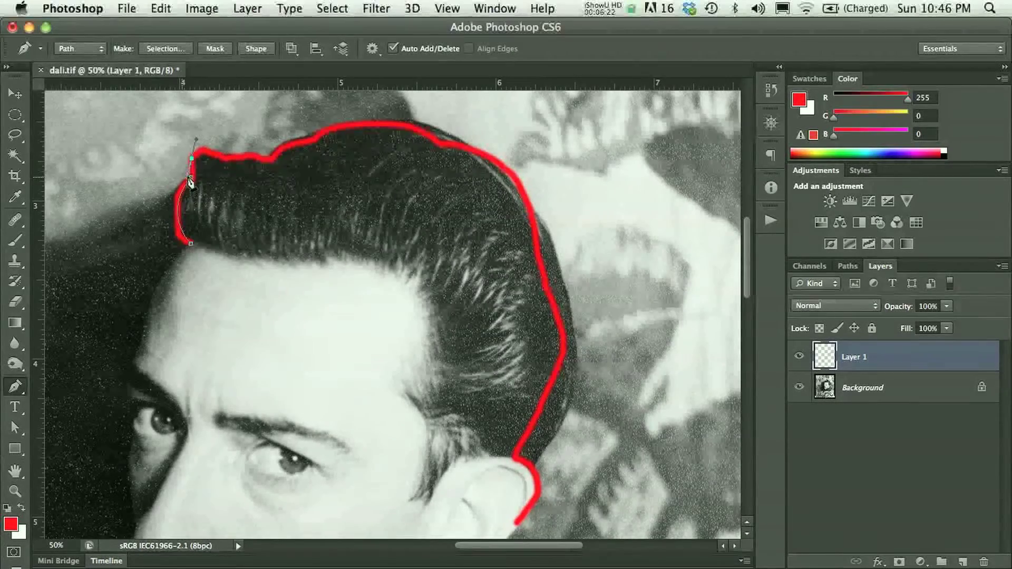
click(262, 158)
drag(279, 161, 282, 161)
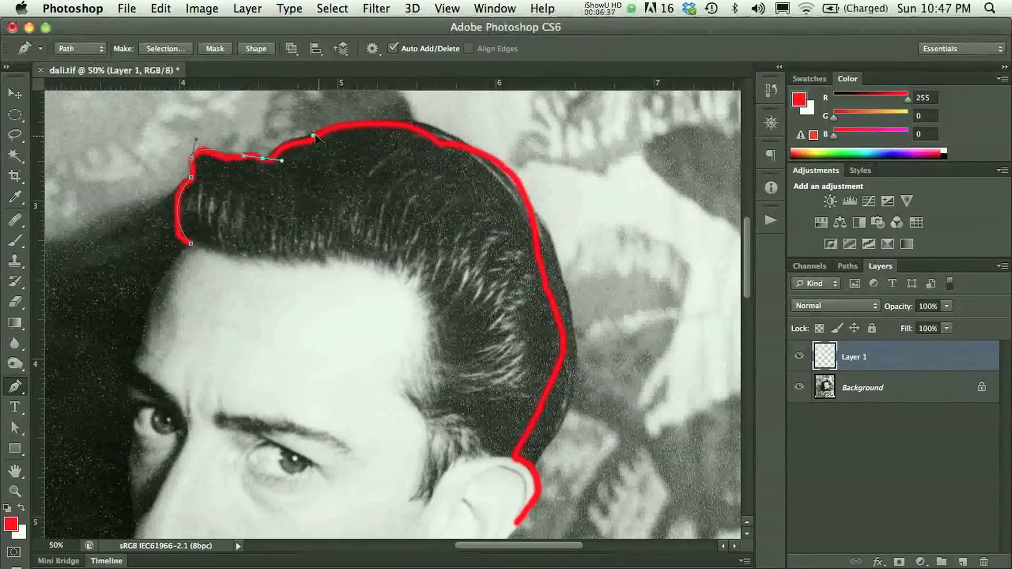
drag(313, 135, 311, 121)
key(super+z)
click(262, 159)
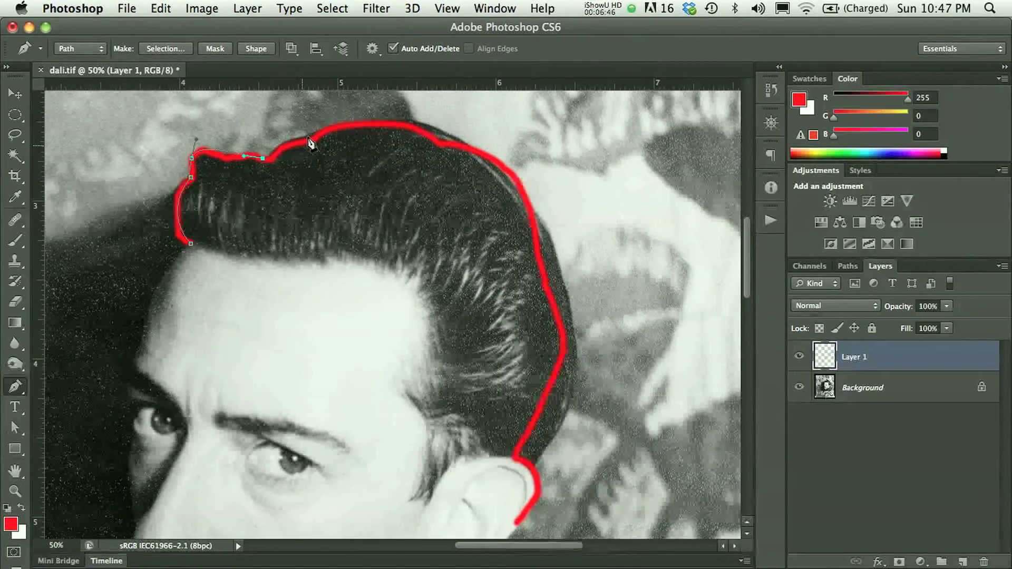
Extend the path across the top and down the back of the hair to the ear
click(326, 137)
drag(333, 139, 334, 138)
alt+click(310, 139)
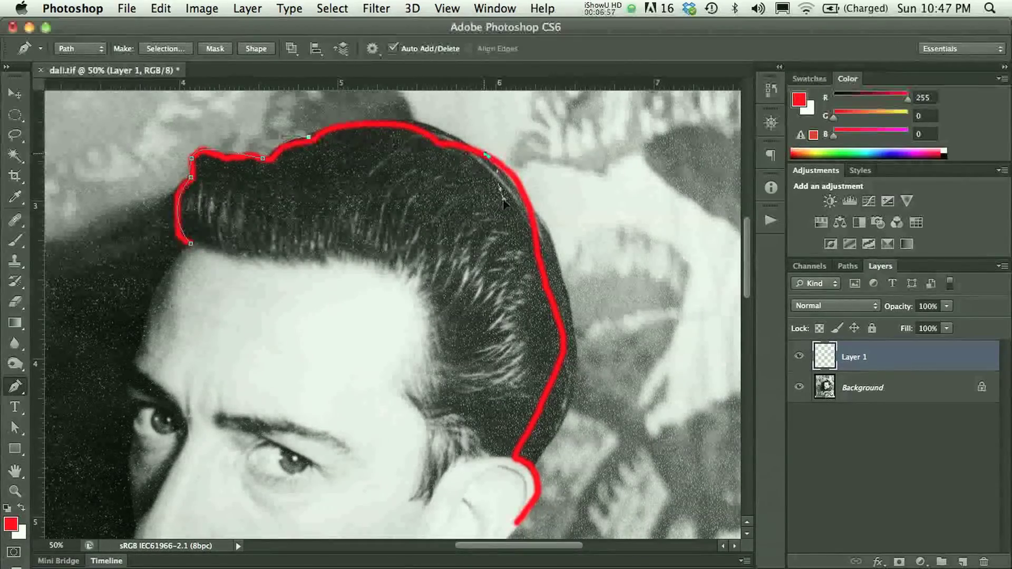
drag(485, 154, 548, 219)
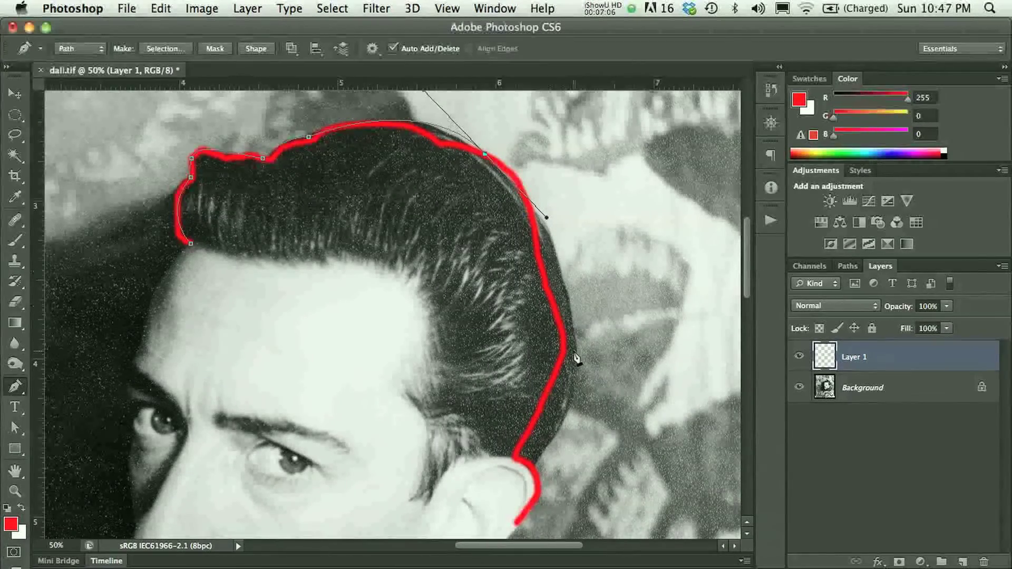
click(529, 467)
drag(499, 480, 452, 540)
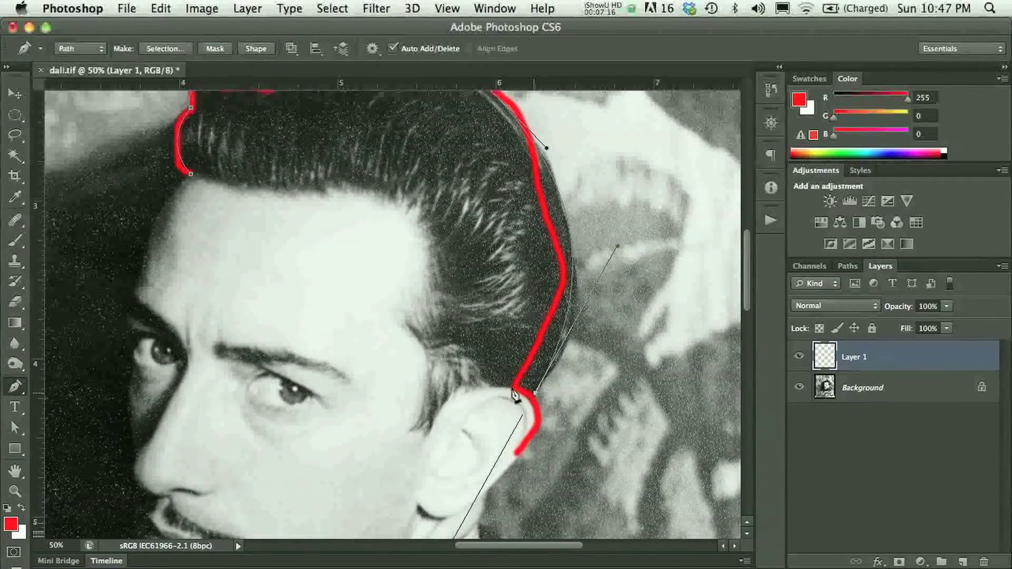
Add corner anchors at the ear and a curved anchor at the temple hairline
drag(438, 418, 411, 467)
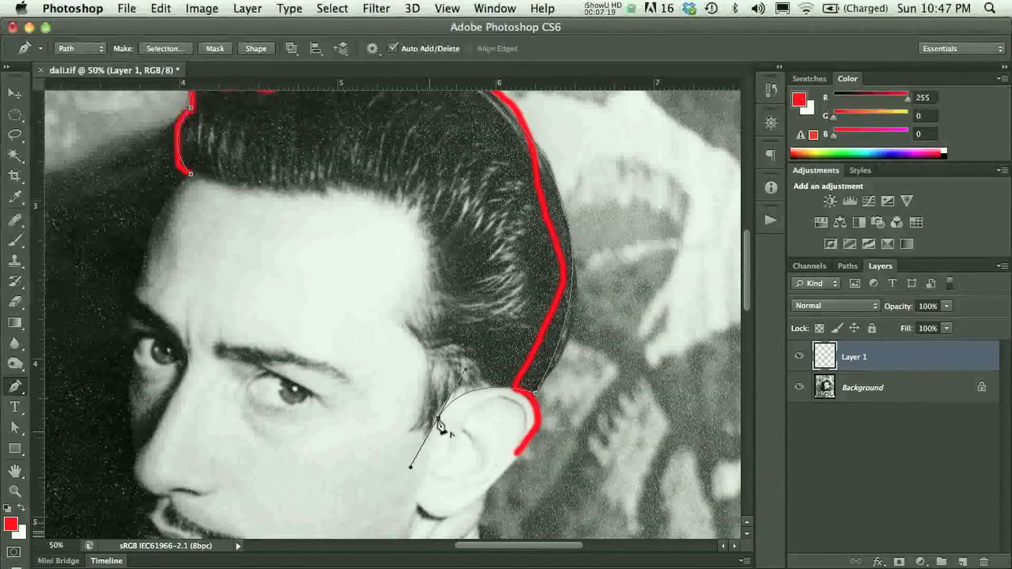
click(438, 418)
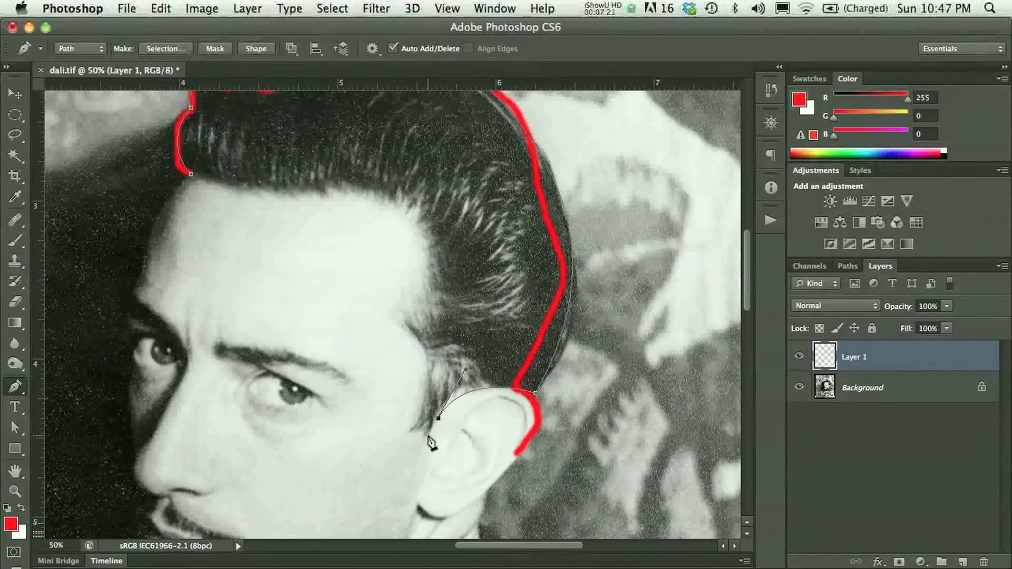
click(428, 436)
drag(426, 349, 403, 301)
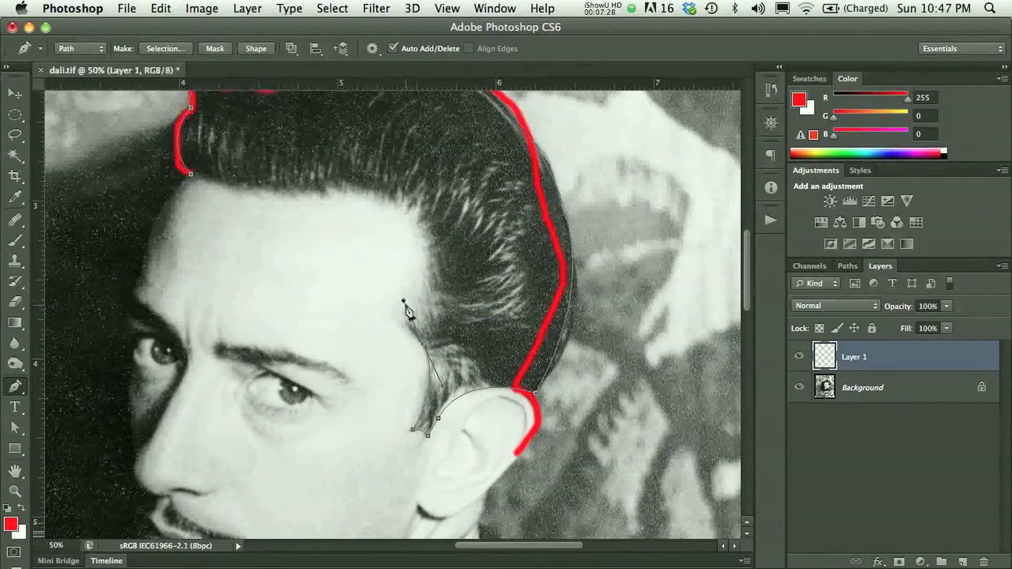
drag(424, 350, 414, 338)
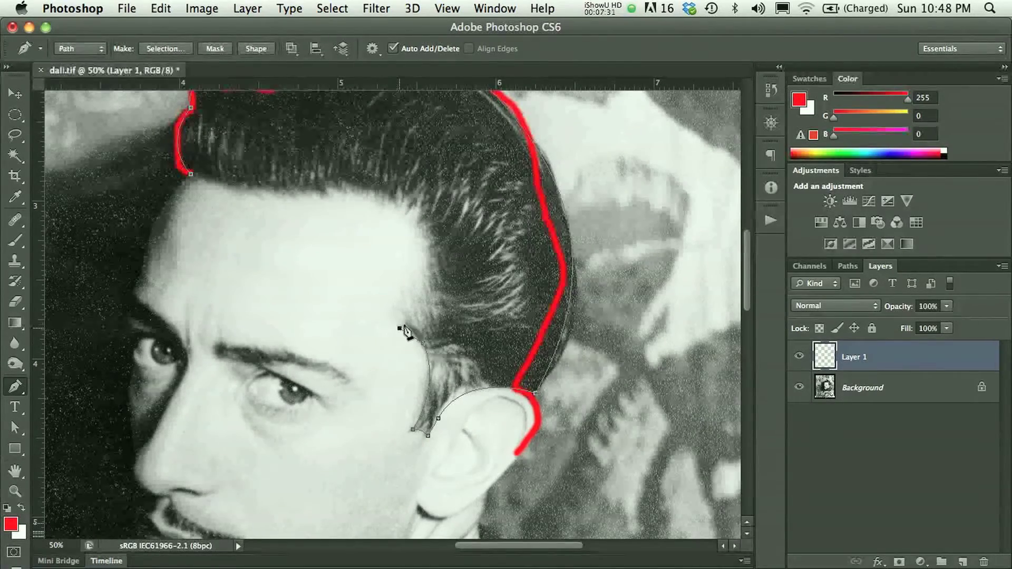
drag(424, 348, 387, 315)
Curve the path along the forehead hairline and close it at the left end
drag(395, 196, 393, 156)
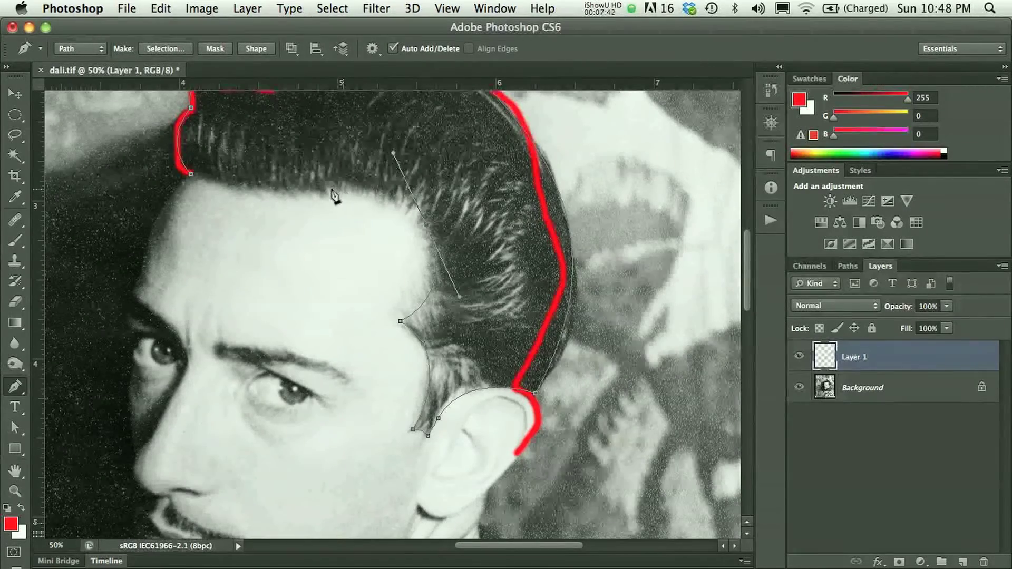
drag(331, 189, 324, 189)
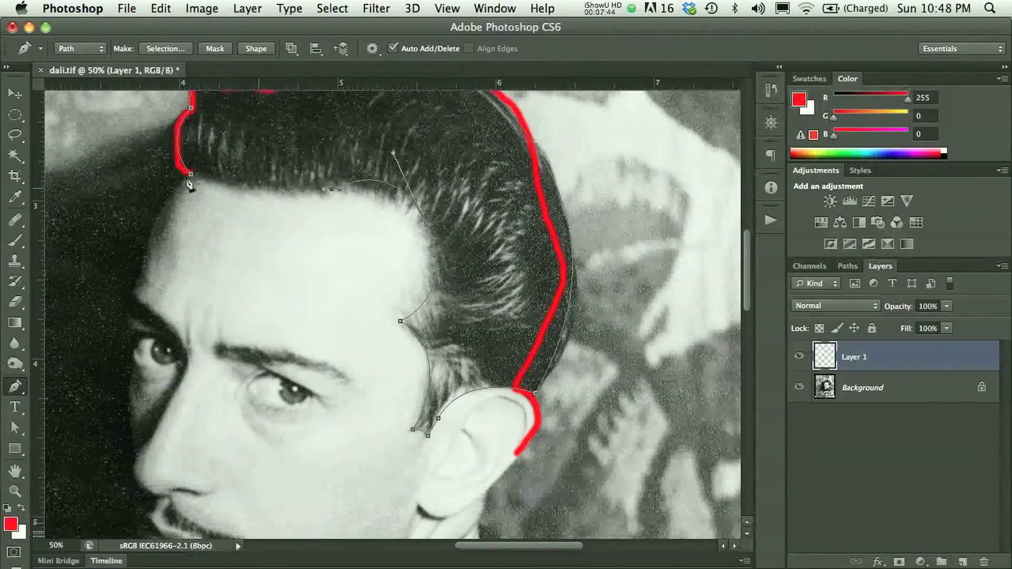
mouse_move(232, 185)
mouse_down()
mouse_move(216, 170)
mouse_move(215, 185)
mouse_up()
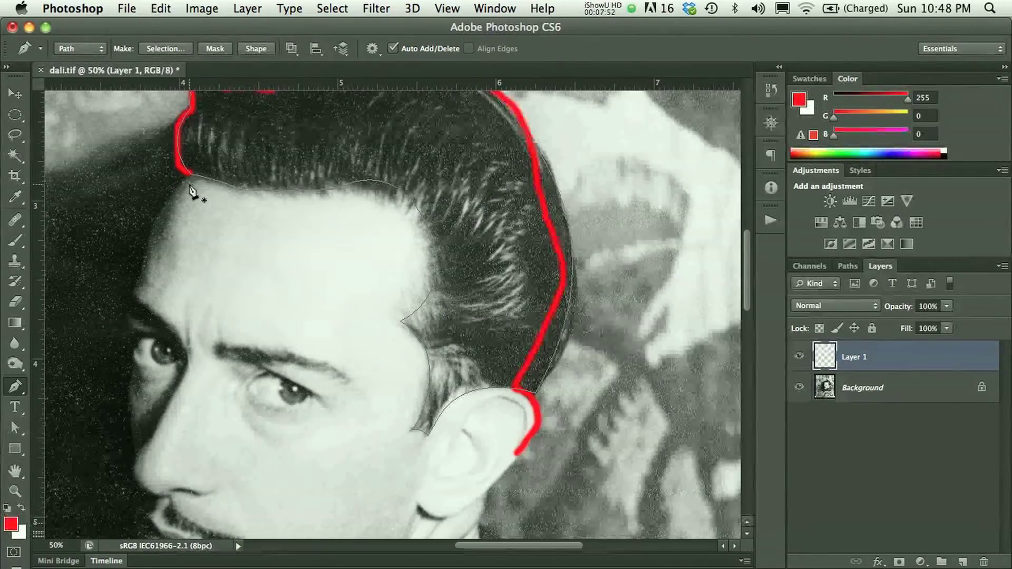
click(843, 267)
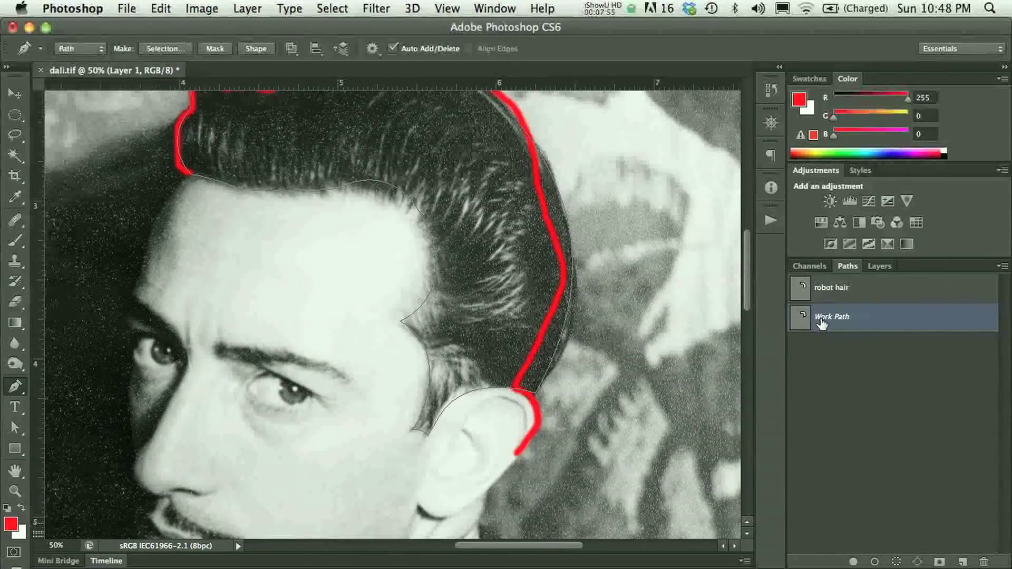
Save Work Path under the name 'hair'
double_click(820, 318)
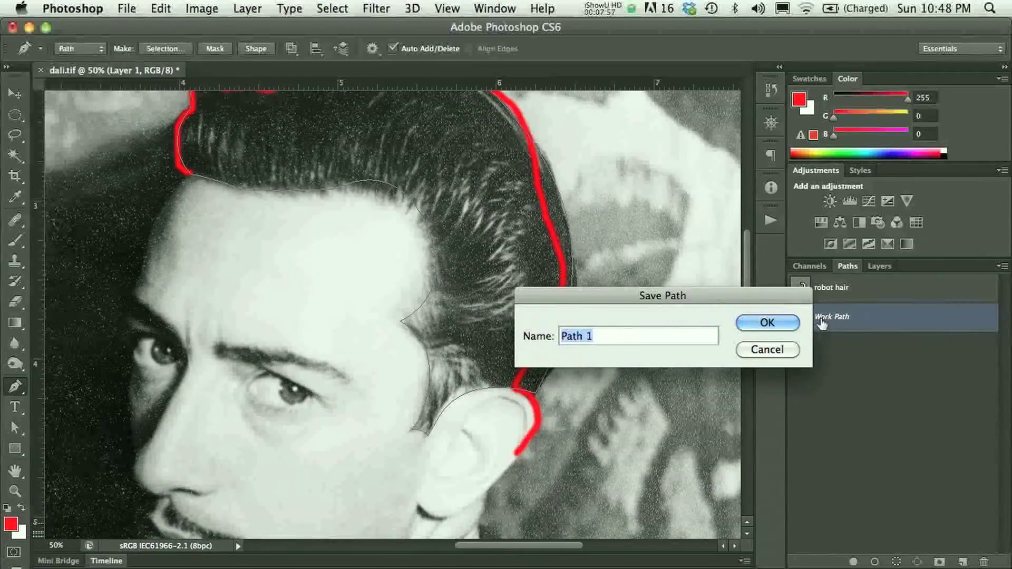
text(hair)
key(Return)
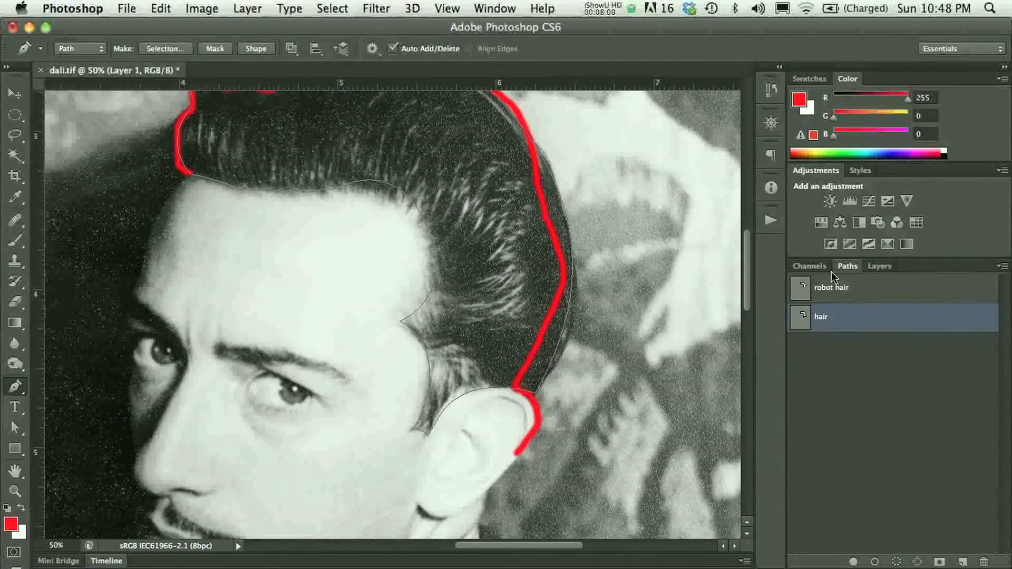
Hide Layer 1's red stroke and return to the Paths panel
click(871, 267)
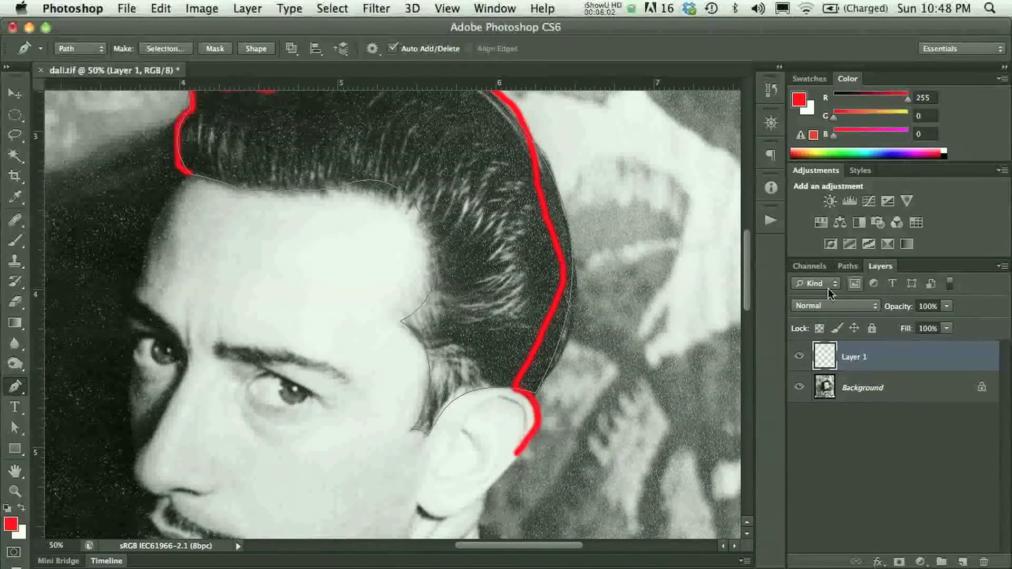
click(799, 357)
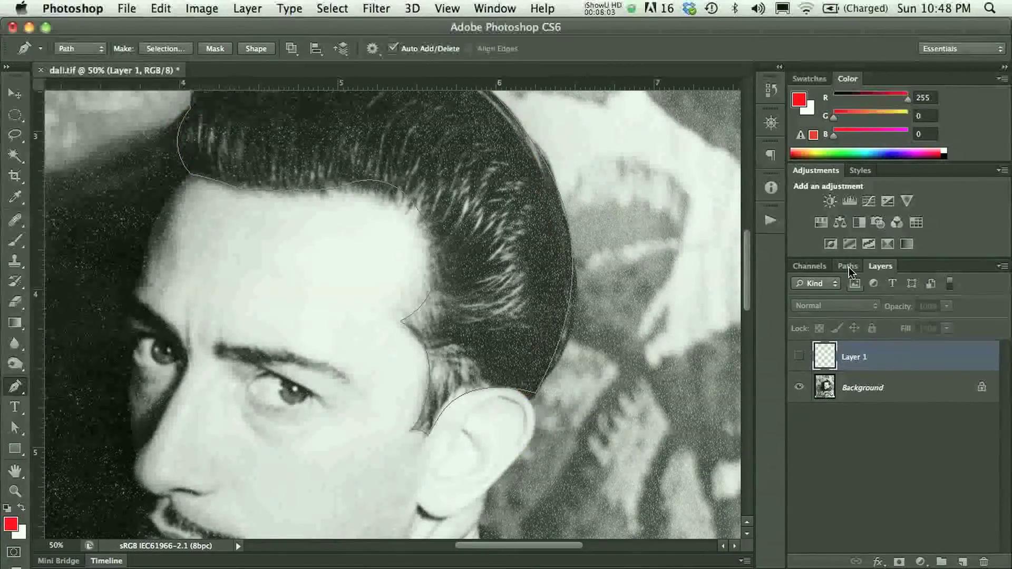
click(847, 266)
scroll(433, 208, up, 5)
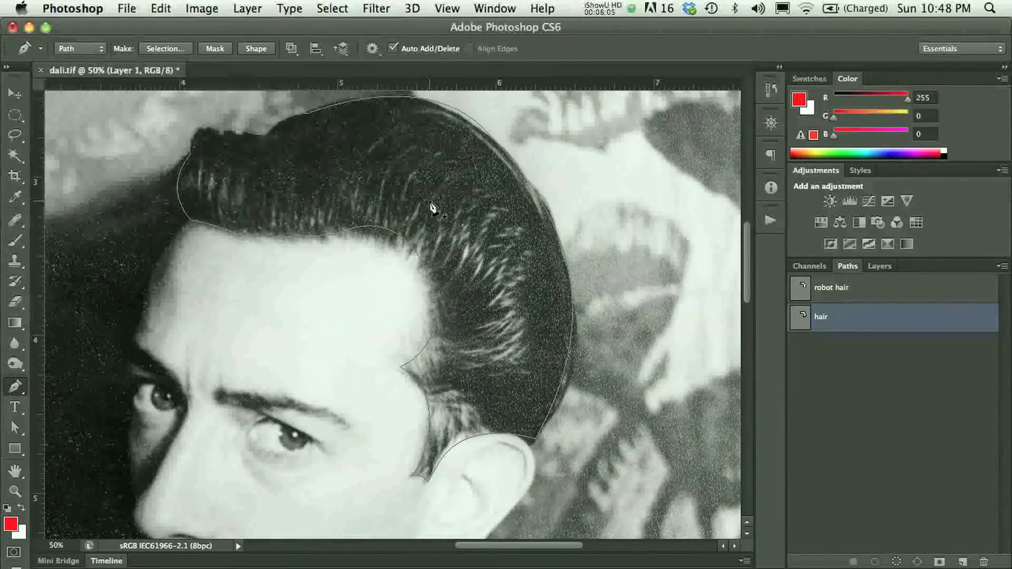
scroll(266, 165, up, 1)
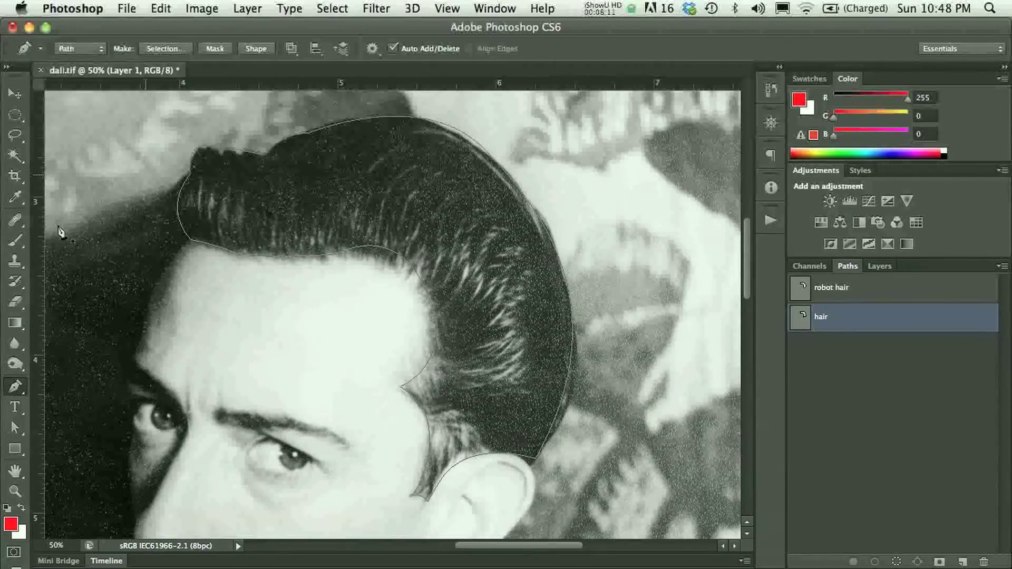
With Direct Selection, nudge the top-left anchors and bend the curve onto the hair
click(12, 429)
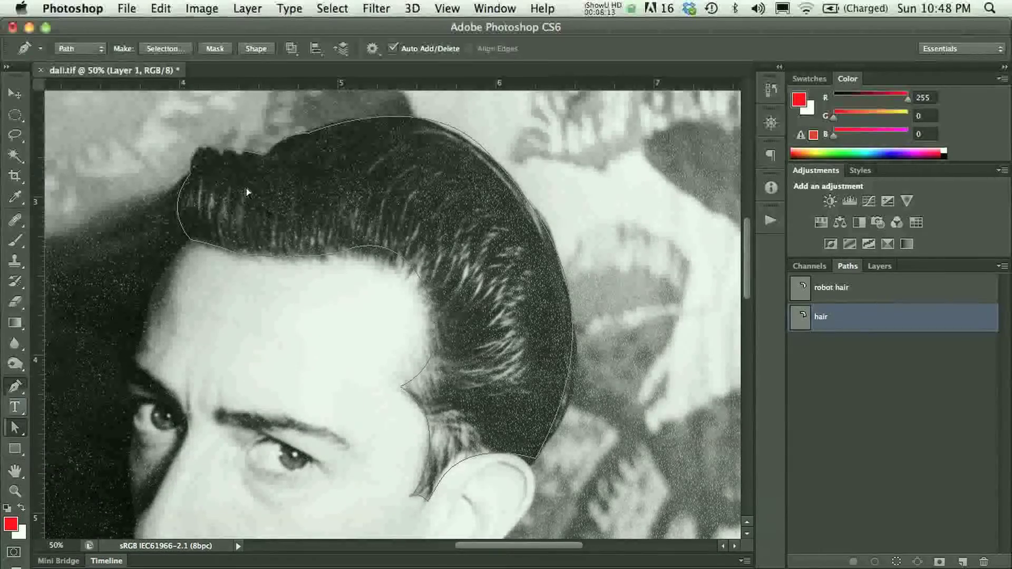
click(255, 155)
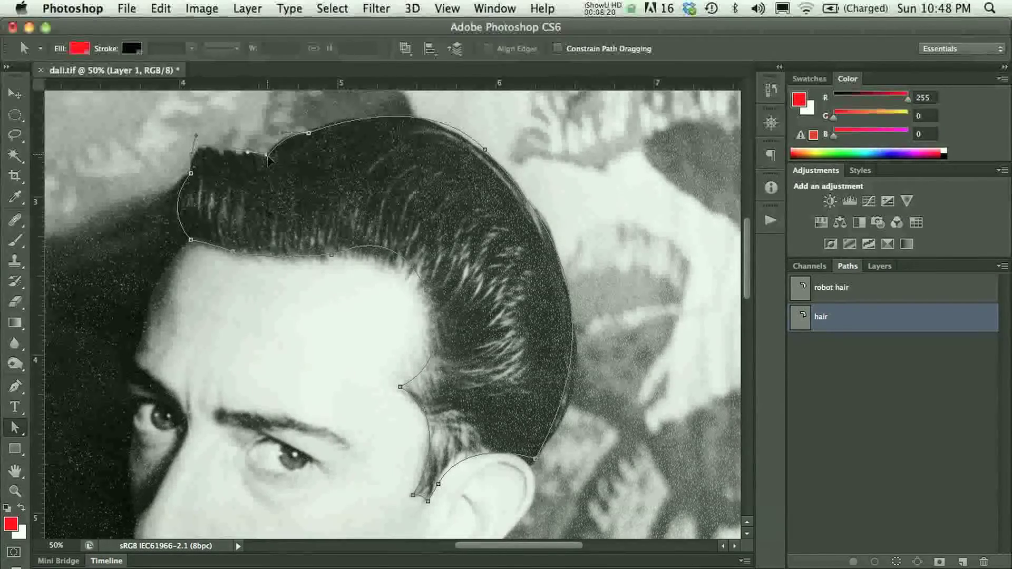
drag(267, 156, 268, 158)
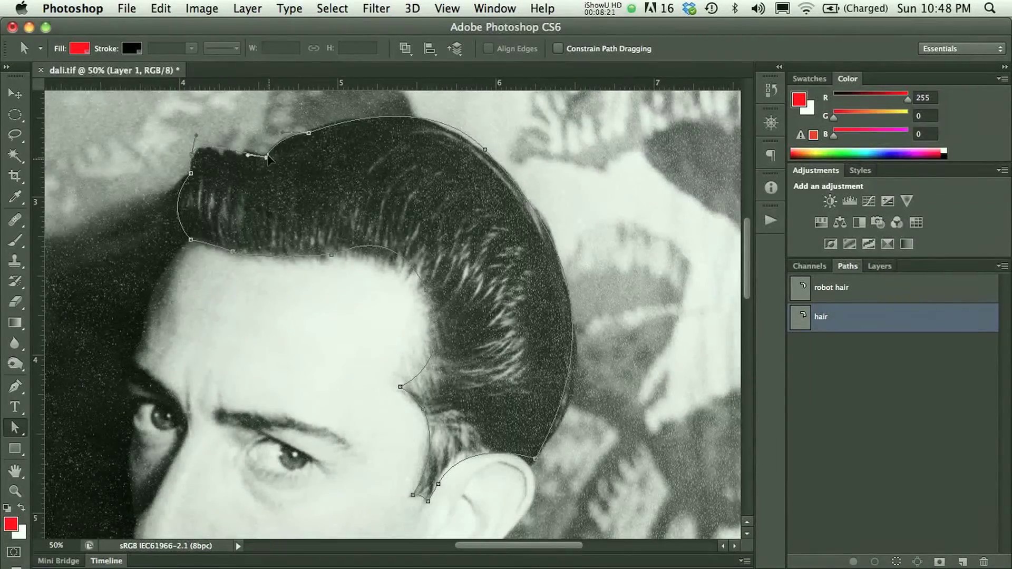
click(192, 155)
drag(200, 153, 191, 163)
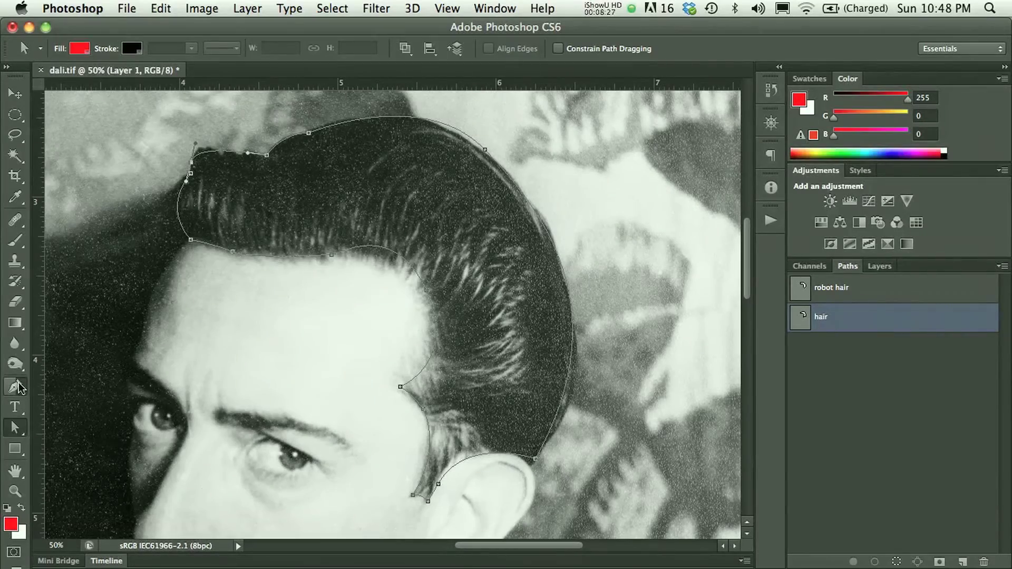
drag(19, 385, 61, 390)
click(99, 410)
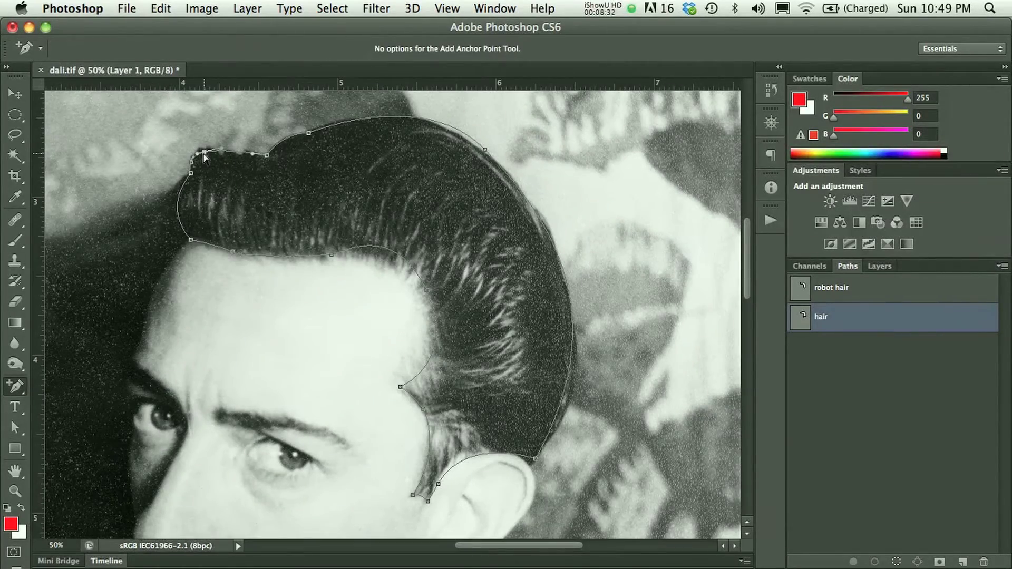
Drag more top-left anchors and segments down so the path hugs the hair's dark bumps
click(15, 427)
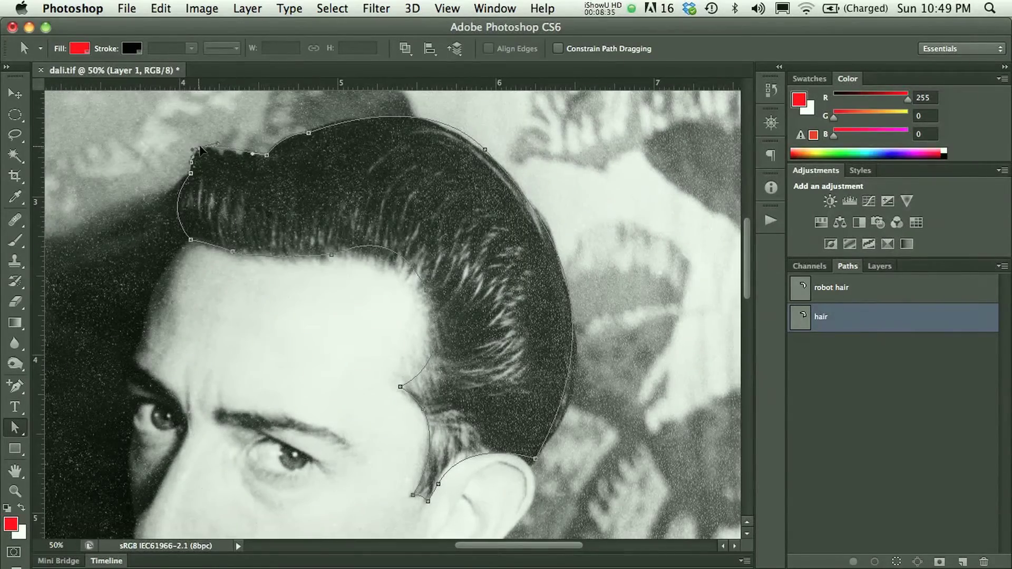
click(15, 386)
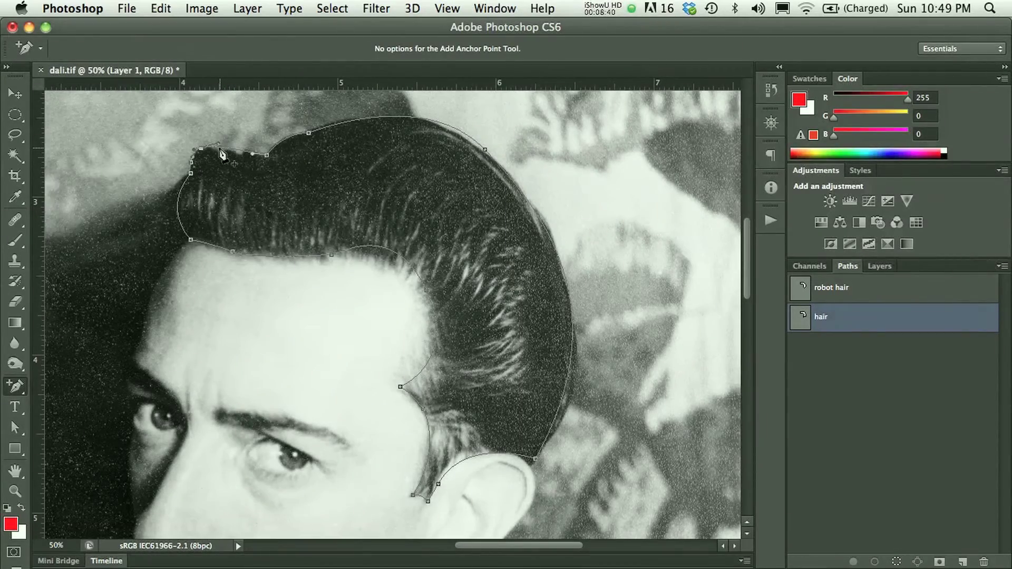
drag(222, 158, 235, 166)
drag(205, 129, 219, 146)
super+click(98, 198)
click(15, 427)
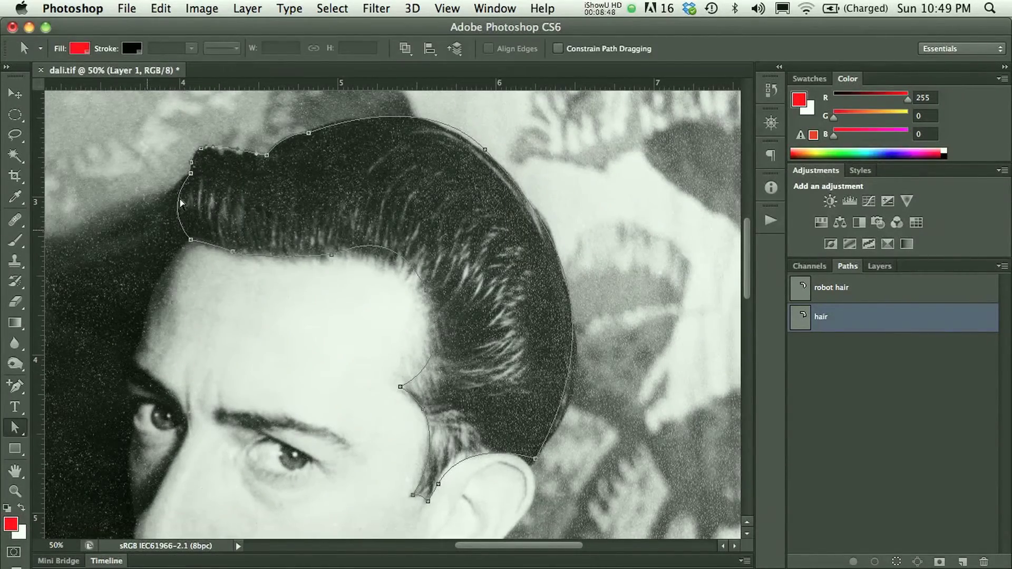
mouse_move(221, 150)
mouse_down()
mouse_move(225, 158)
mouse_move(209, 147)
mouse_up()
drag(235, 158, 243, 162)
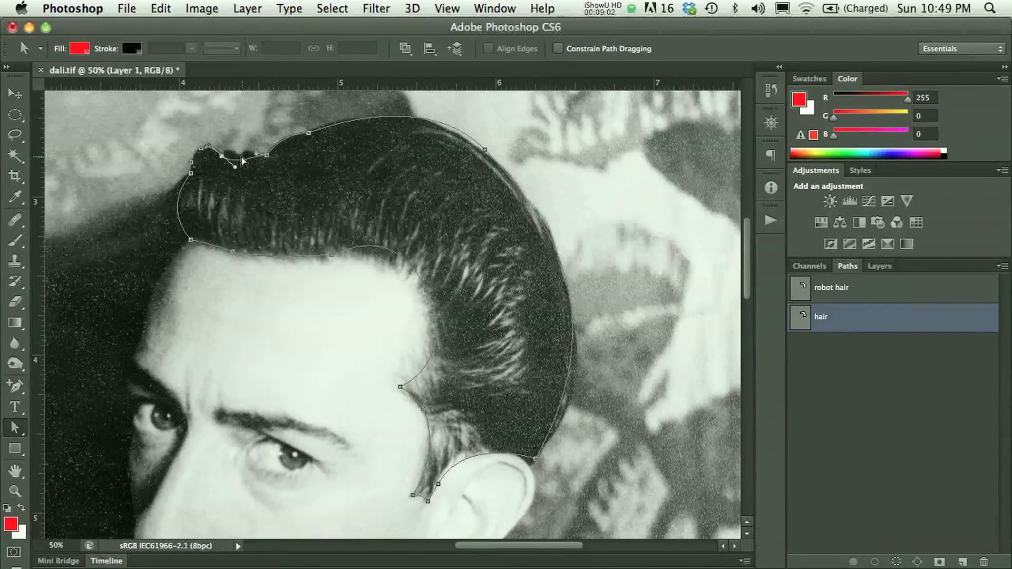
click(22, 388)
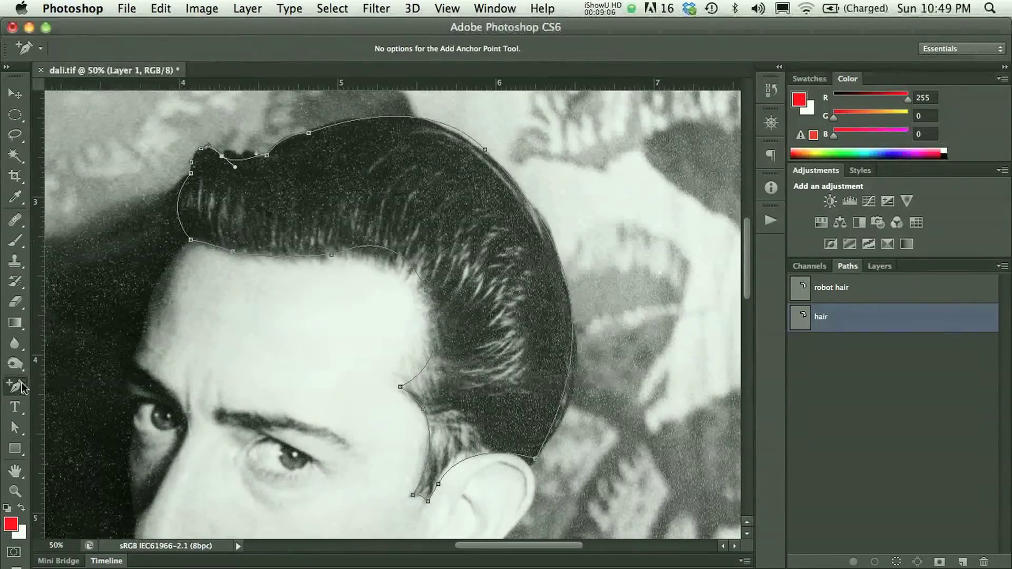
click(78, 442)
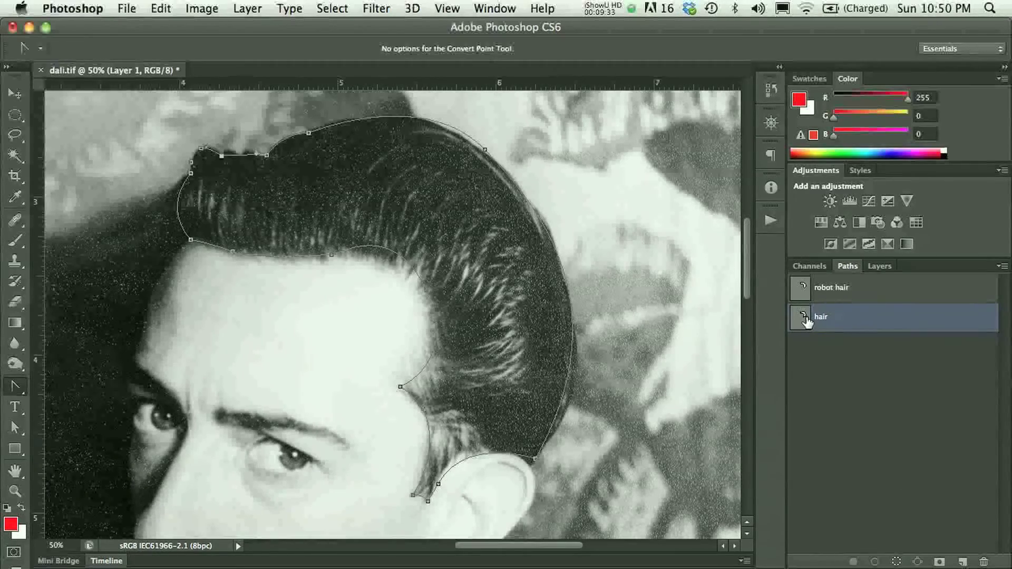
Load the hair path as a selection and add a layer mask to the Background photo layer
drag(805, 321, 805, 323)
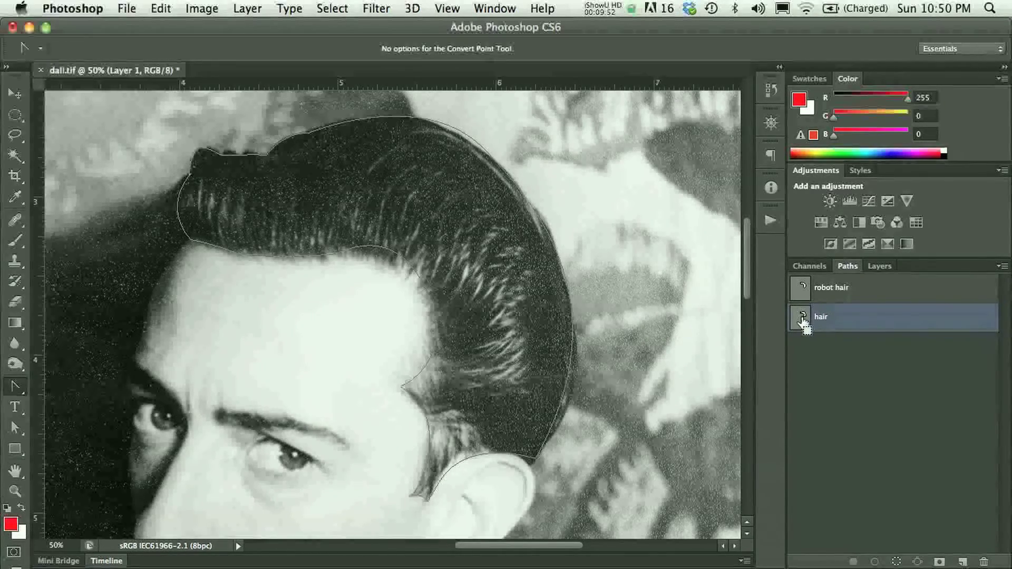
super+click(800, 326)
key(Escape)
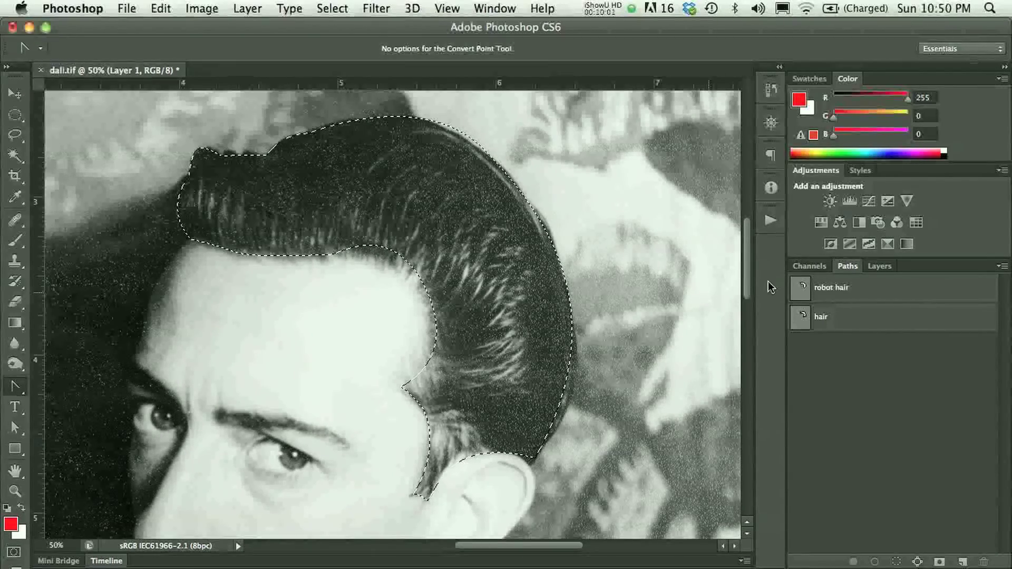
click(872, 266)
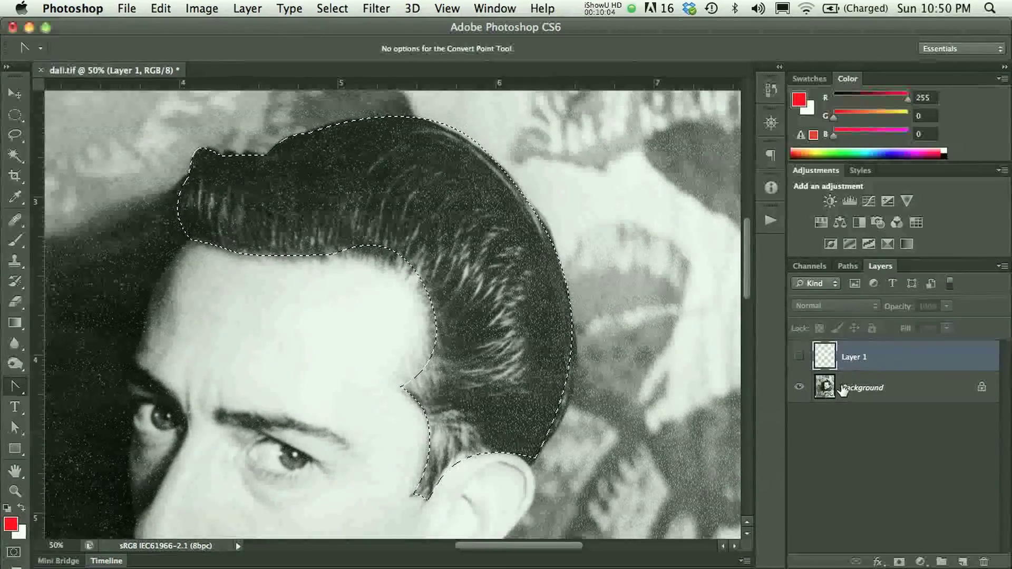
click(844, 389)
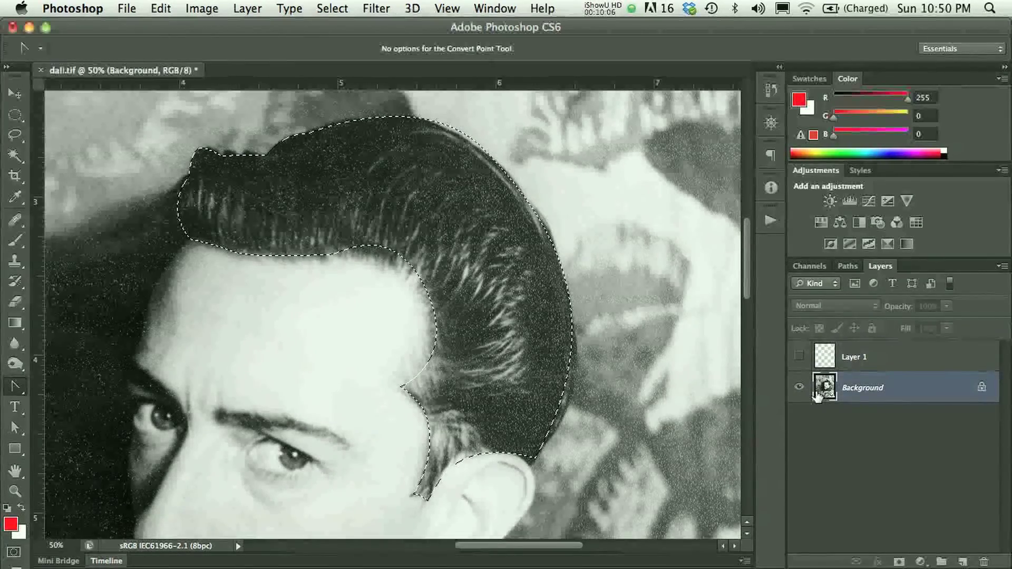
click(897, 562)
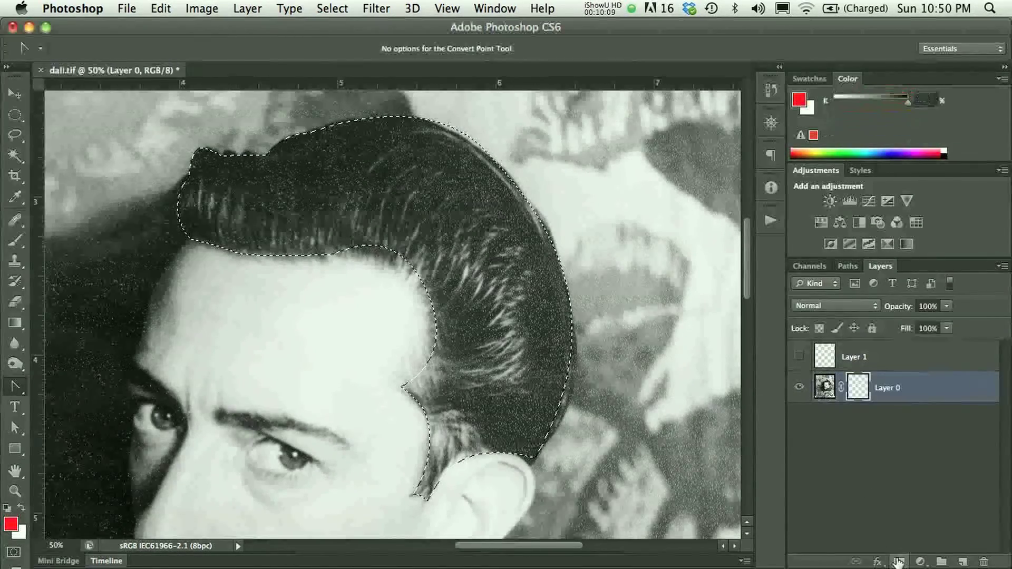